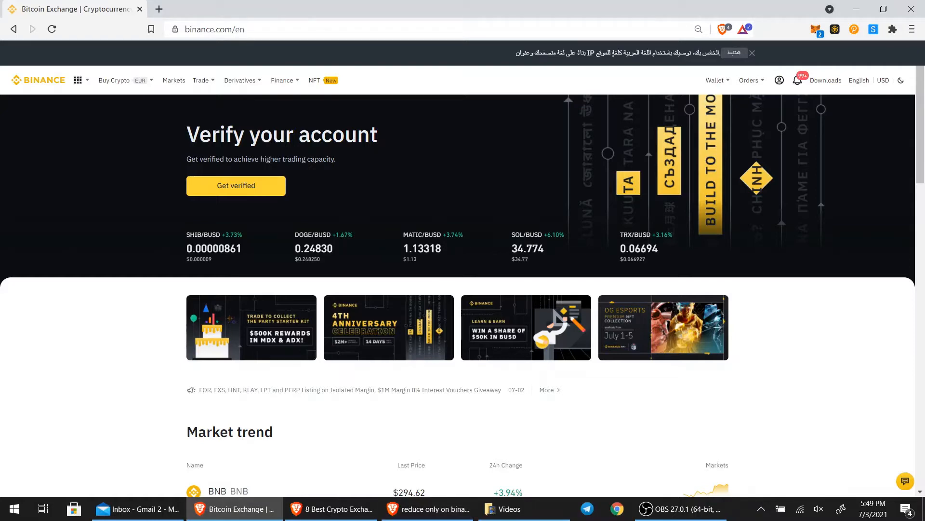
# Switch to the search results for all crypto exchange volume and compare Binance's 24h trade volume and markets with Upbit's volume.
pyautogui.click(331, 509)
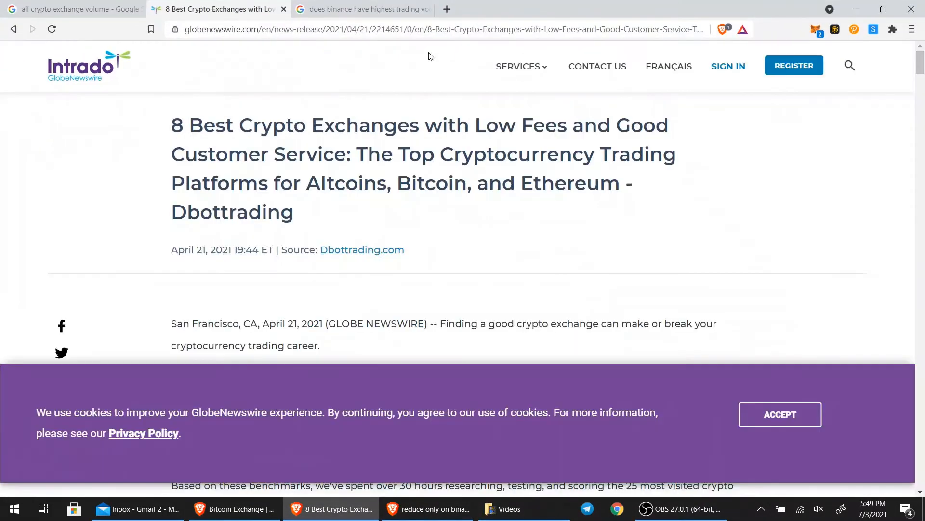
pyautogui.click(62, 6)
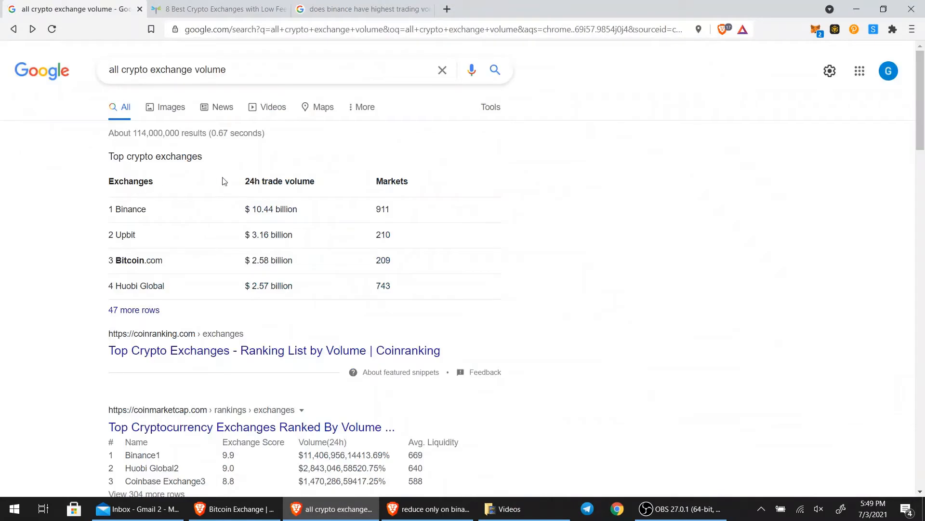
pyautogui.moveTo(250, 209); pyautogui.dragTo(291, 207)
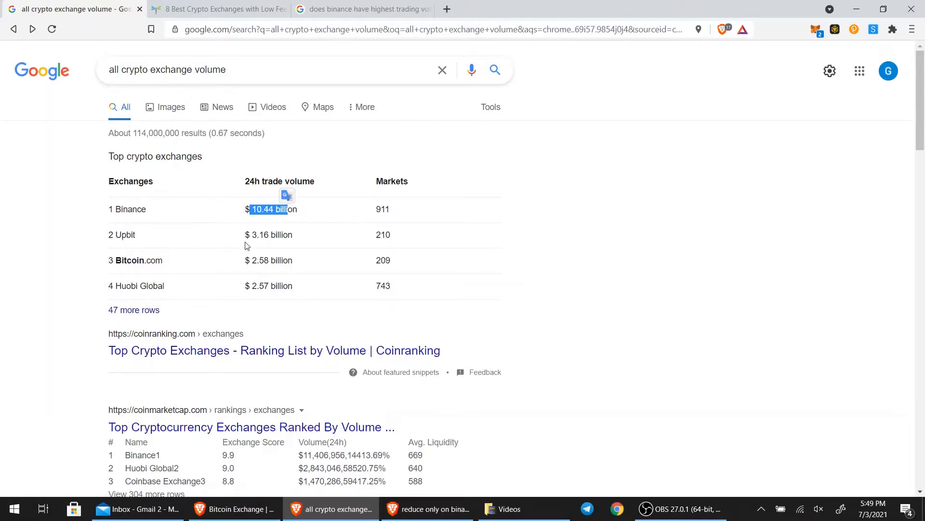
pyautogui.moveTo(252, 236); pyautogui.dragTo(268, 238)
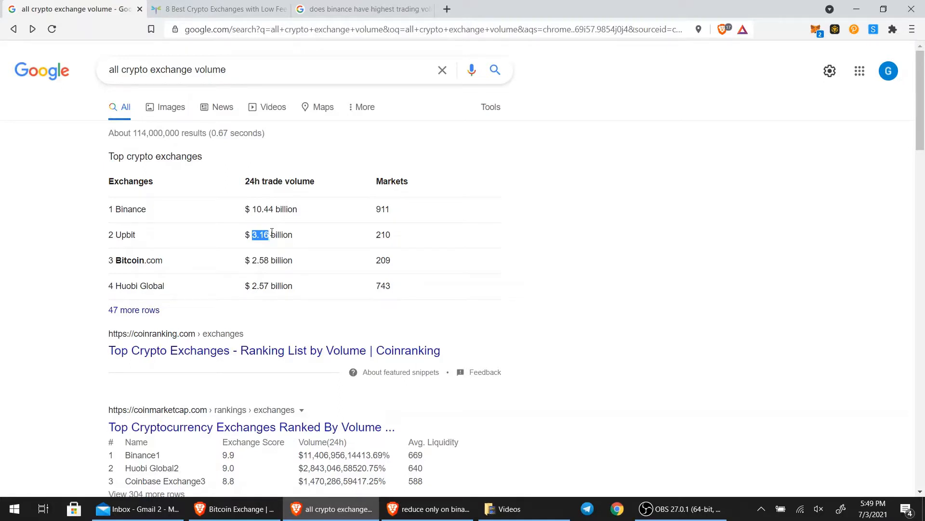
pyautogui.moveTo(393, 210); pyautogui.dragTo(379, 209)
pyautogui.scroll(-1, 213, 283)
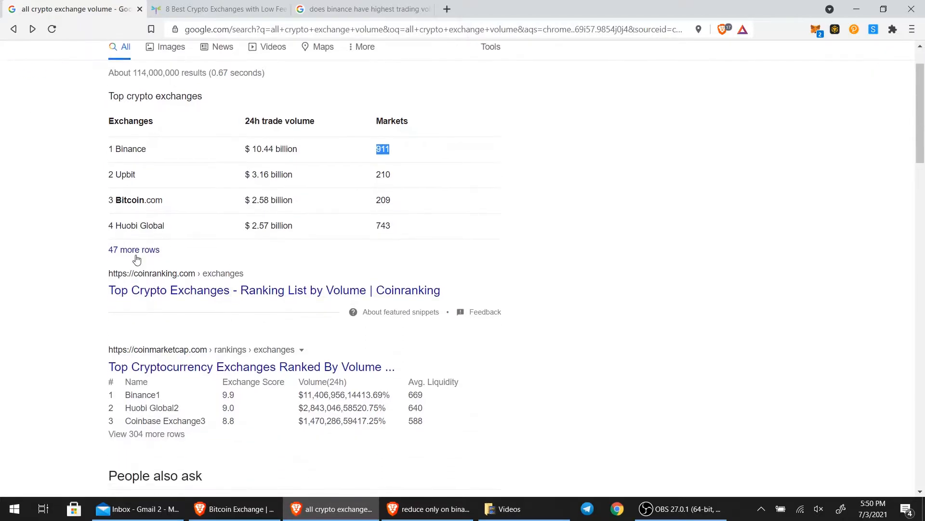
# Open Coinranking's full list of top crypto exchanges and examine the 24h trade volume and market figures.
pyautogui.click(135, 254)
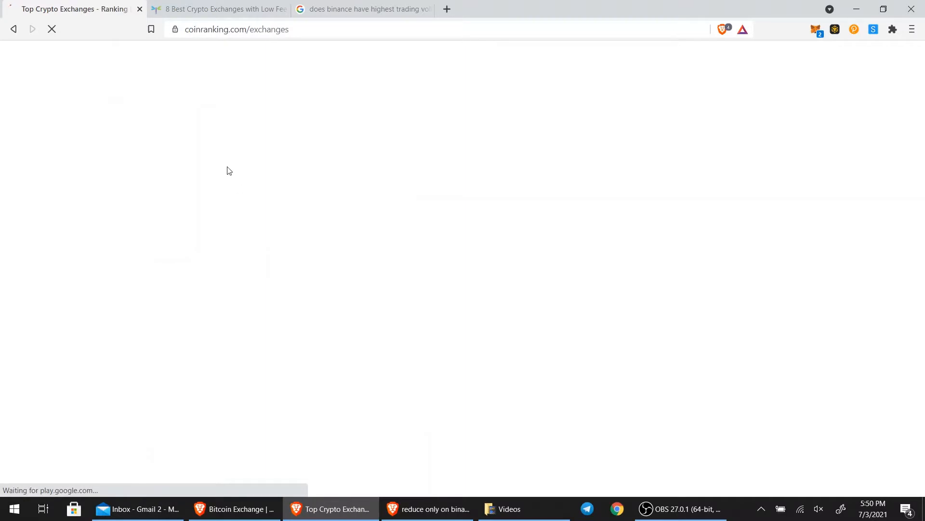
pyautogui.scroll(-5, 293, 245)
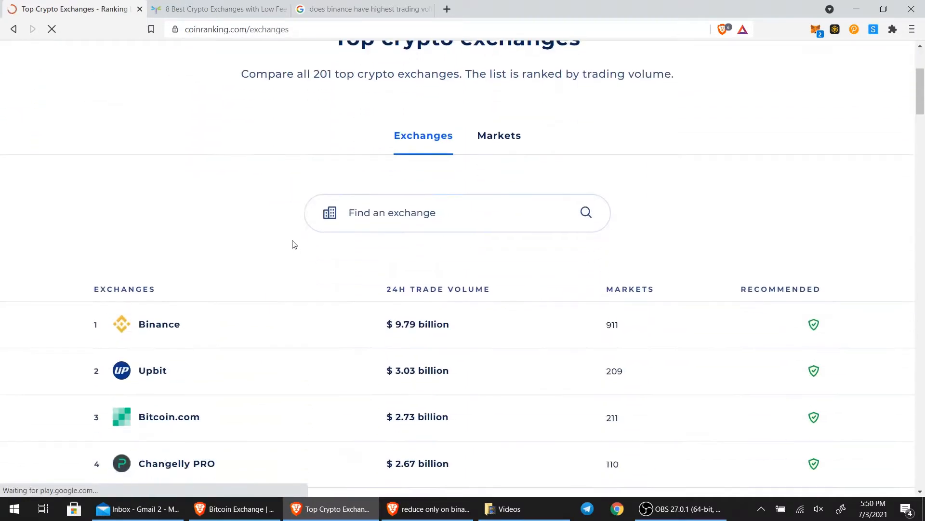
pyautogui.scroll(-4, 289, 240)
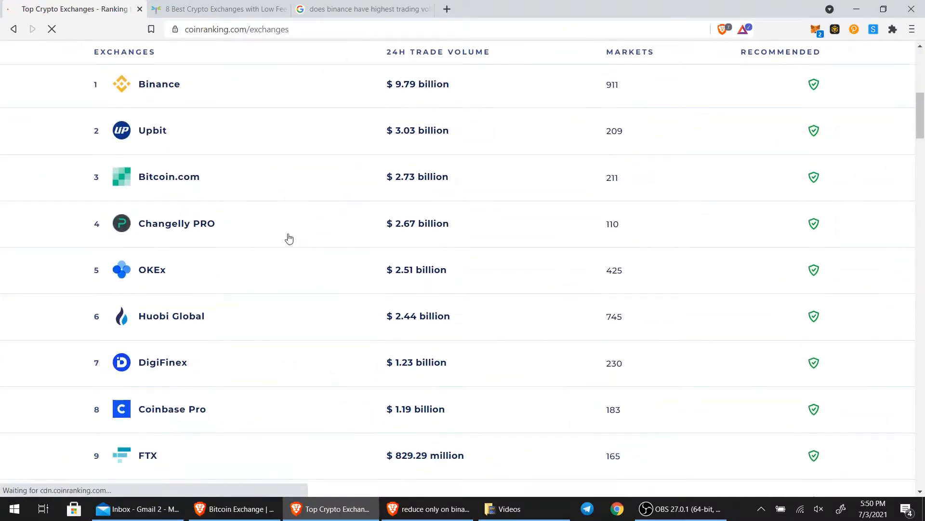
pyautogui.scroll(-3, 287, 238)
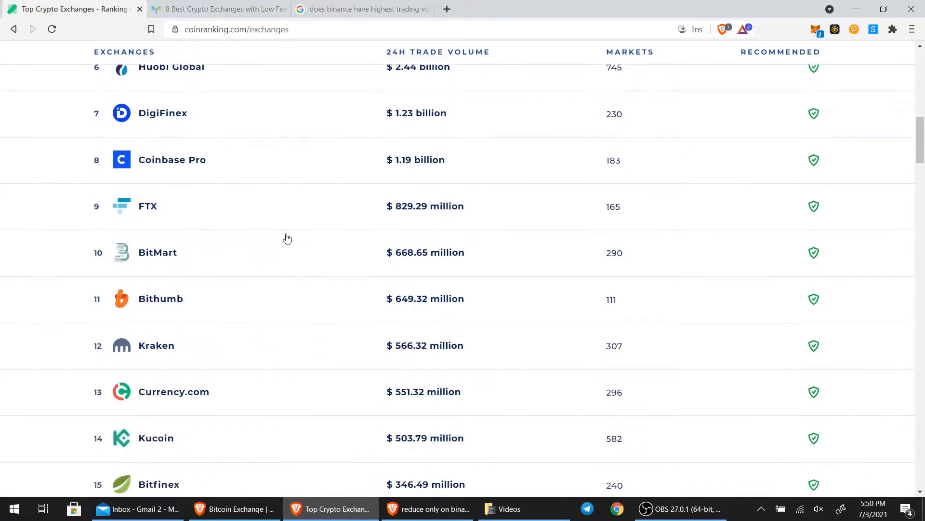
pyautogui.scroll(12, 288, 238)
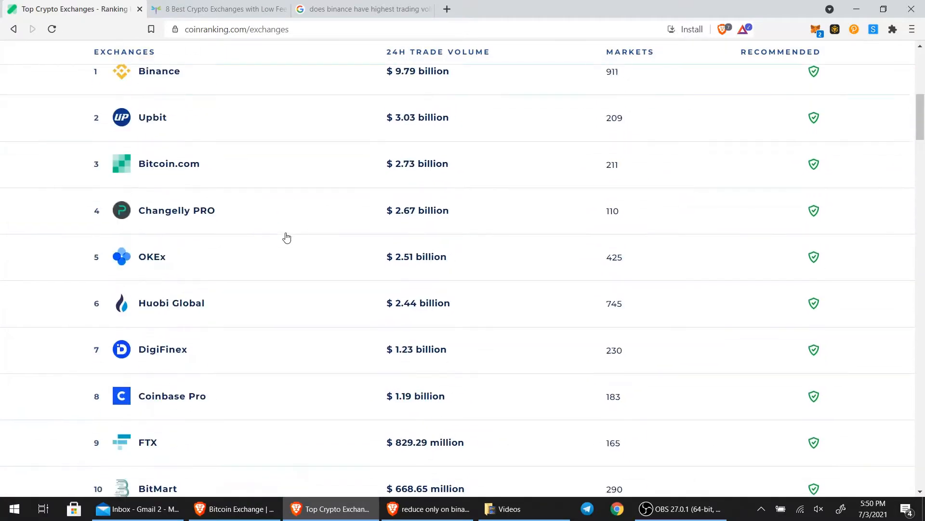
pyautogui.scroll(-7, 284, 234)
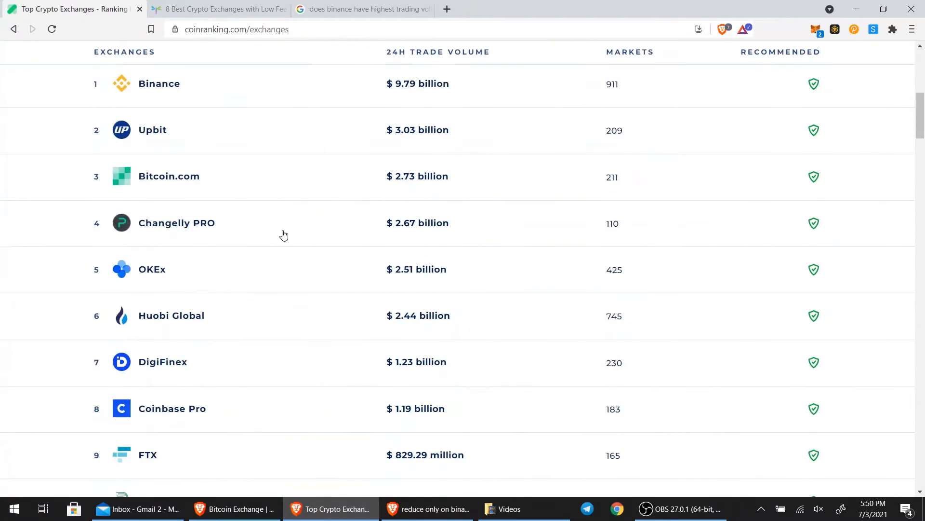
pyautogui.scroll(7, 277, 230)
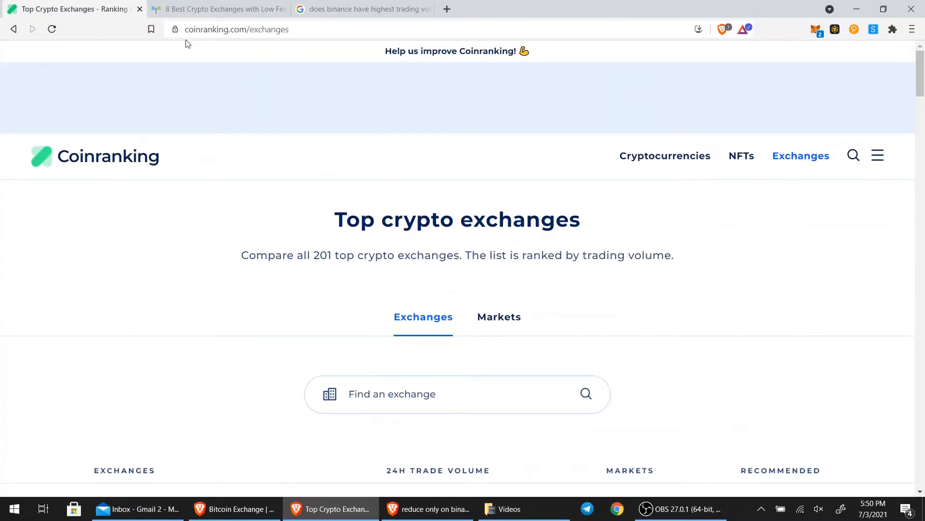
# Read the GlobeNewswire article's First Look list of best exchanges and highlight "Best overall, low fees" for Binance.
pyautogui.click(197, 5)
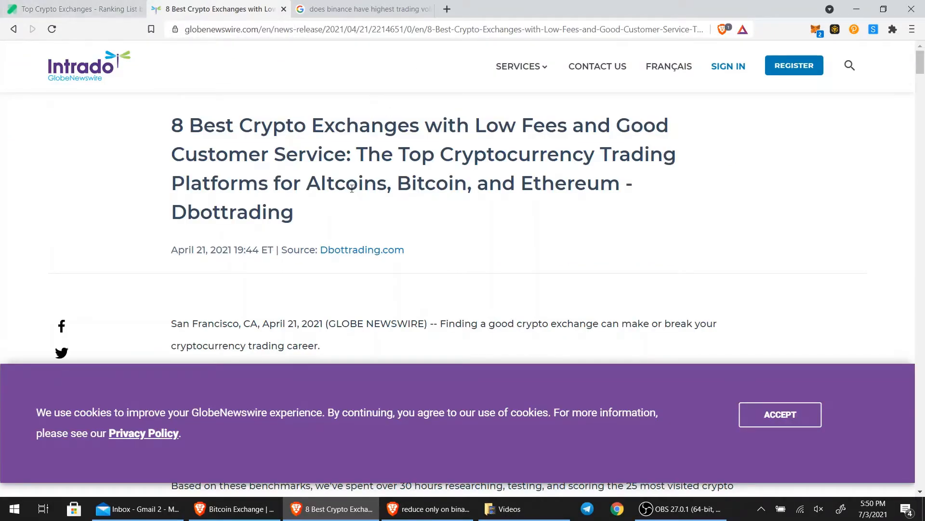
pyautogui.scroll(-2, 311, 214)
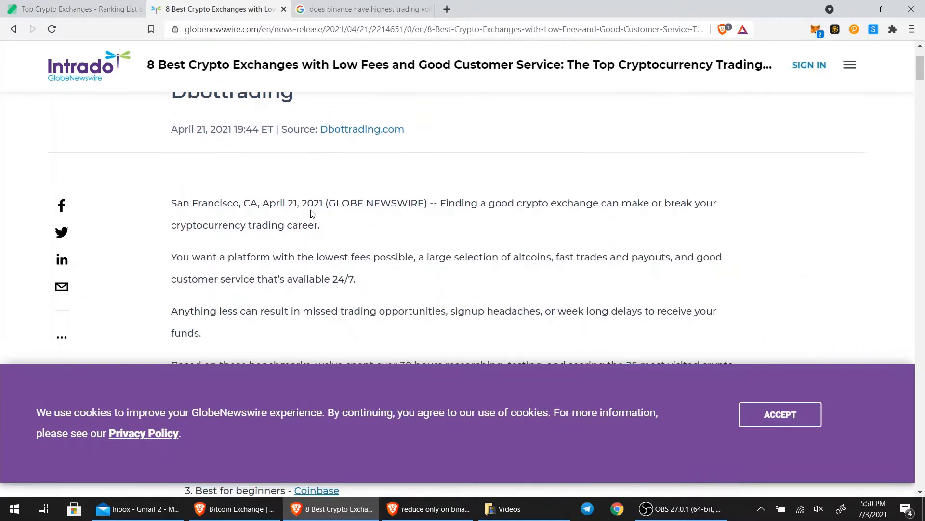
pyautogui.scroll(2, 311, 213)
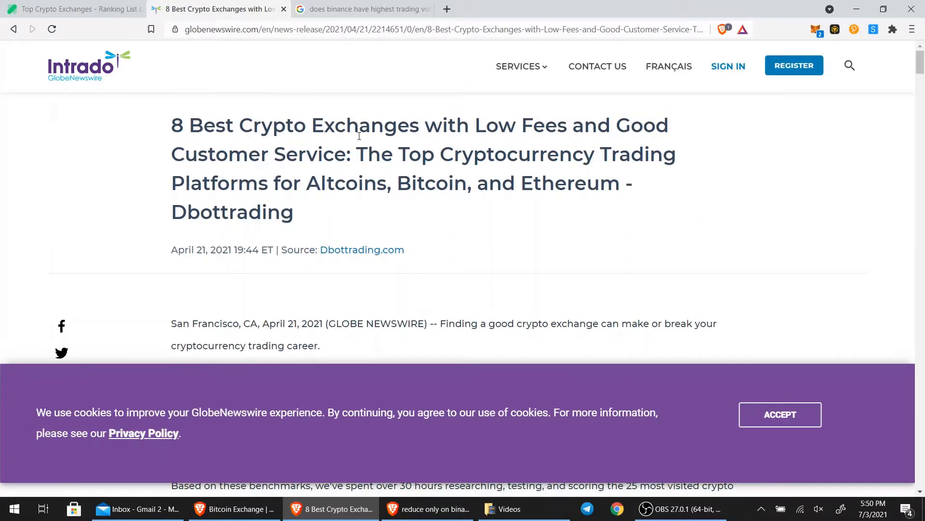
pyautogui.scroll(-6, 212, 126)
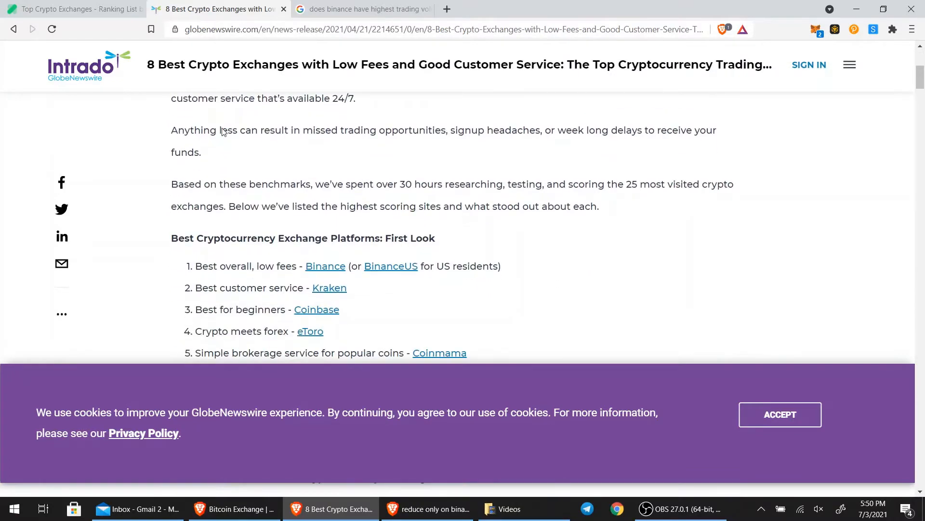
pyautogui.moveTo(195, 145); pyautogui.dragTo(297, 145)
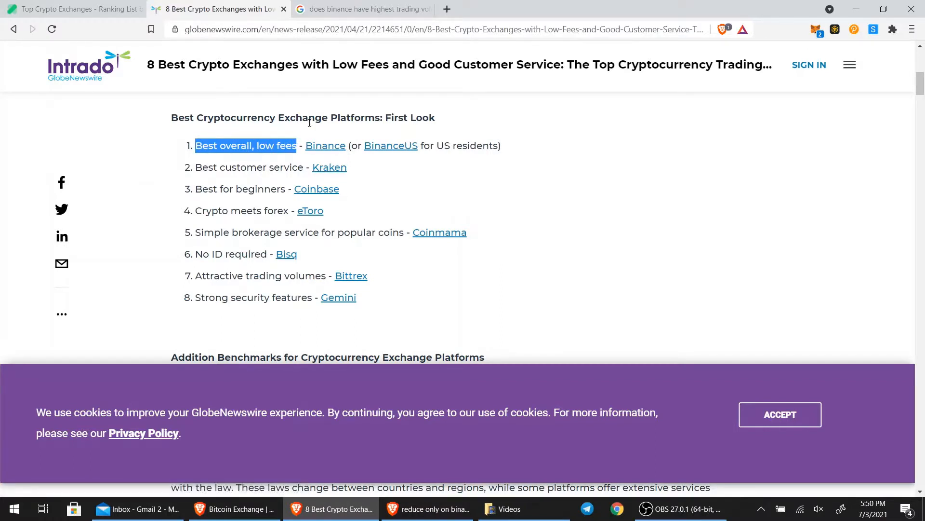
pyautogui.scroll(2, 369, 159)
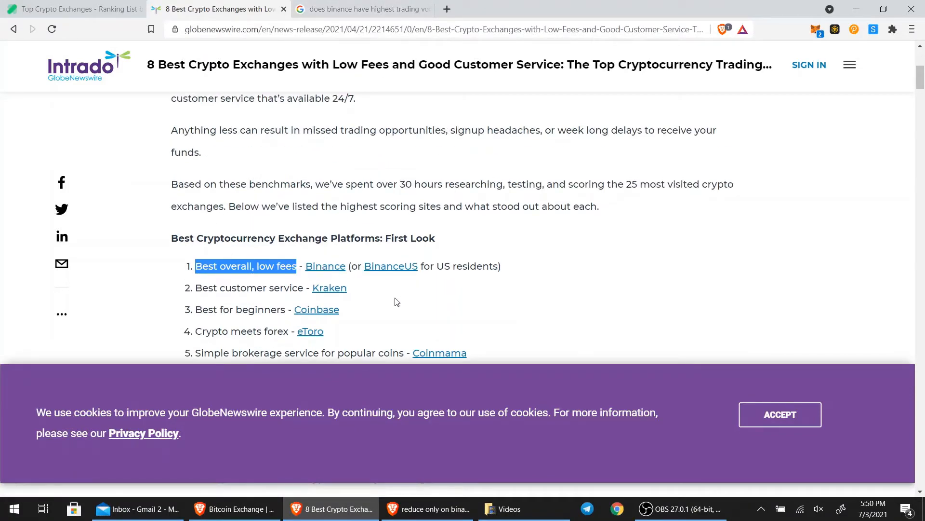
# Review the search results on whether Binance has the highest trading volume, including the CoinMarketCap exchange ranking.
pyautogui.click(298, 4)
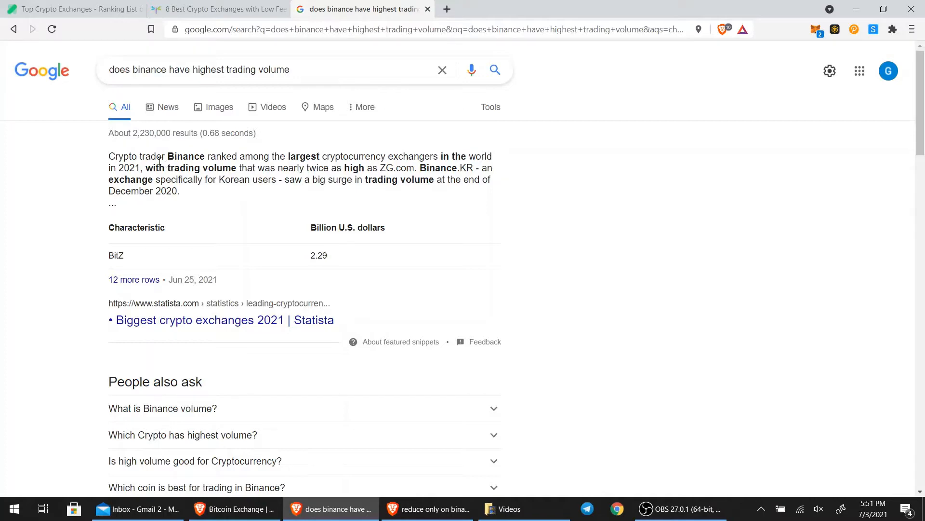
pyautogui.scroll(-8, 177, 169)
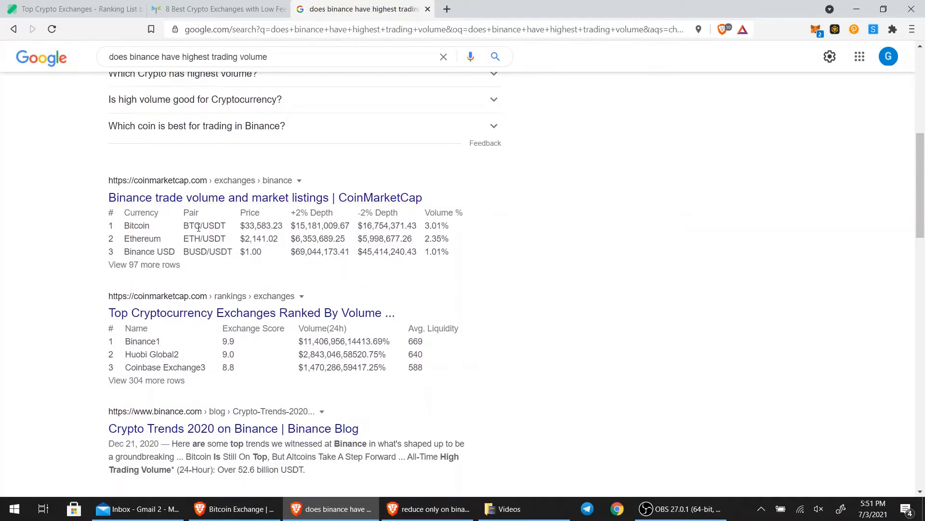
pyautogui.scroll(-1, 178, 211)
pyautogui.scroll(-1, 237, 157)
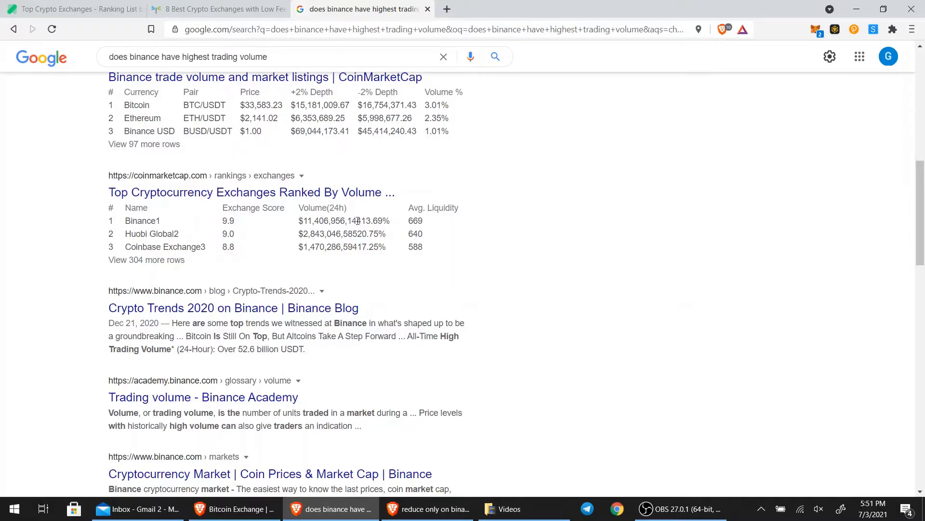
# Compare Coinranking's 24h trade volume table with the GlobeNewswire article and the Binance trading volume search results.
pyautogui.click(72, 8)
pyautogui.scroll(-5, 409, 236)
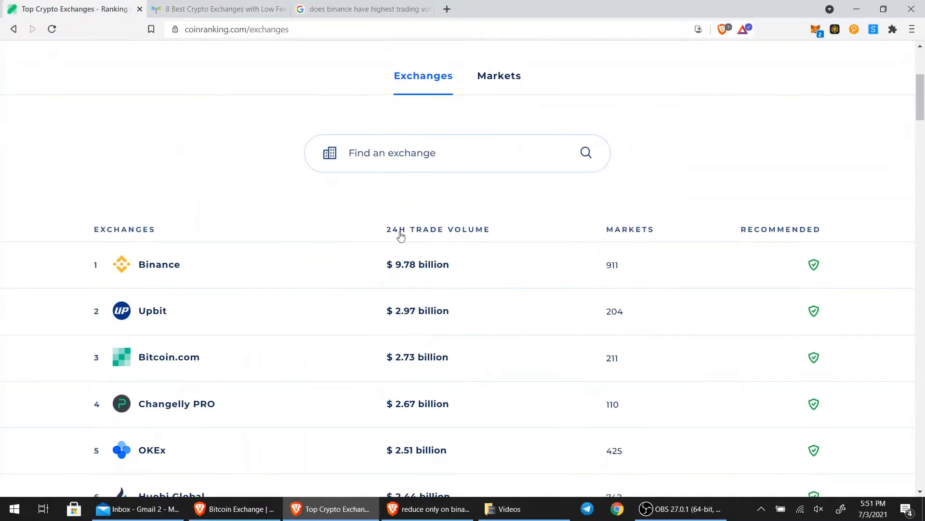
pyautogui.scroll(4, 394, 230)
pyautogui.click(227, 9)
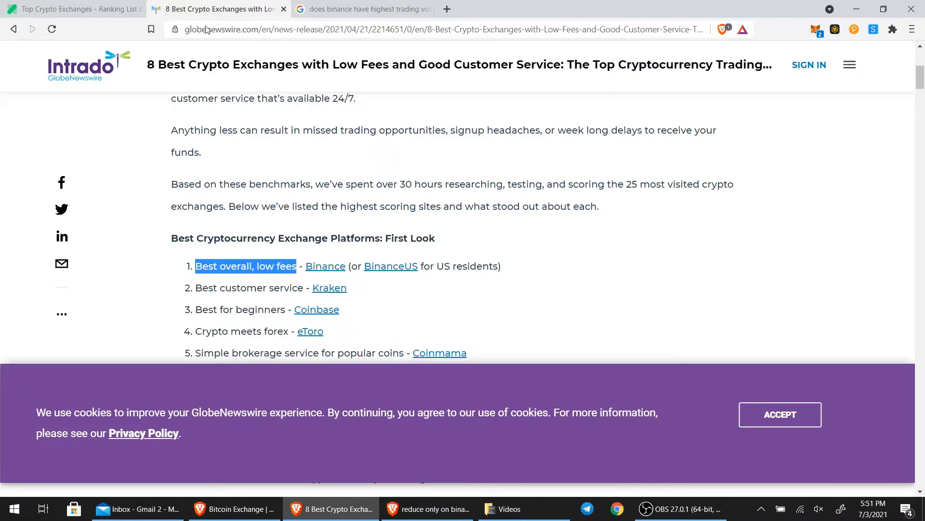
pyautogui.click(118, 9)
pyautogui.hotkey('ctrl', 'shift', 'Tab')
pyautogui.scroll(10, 296, 180)
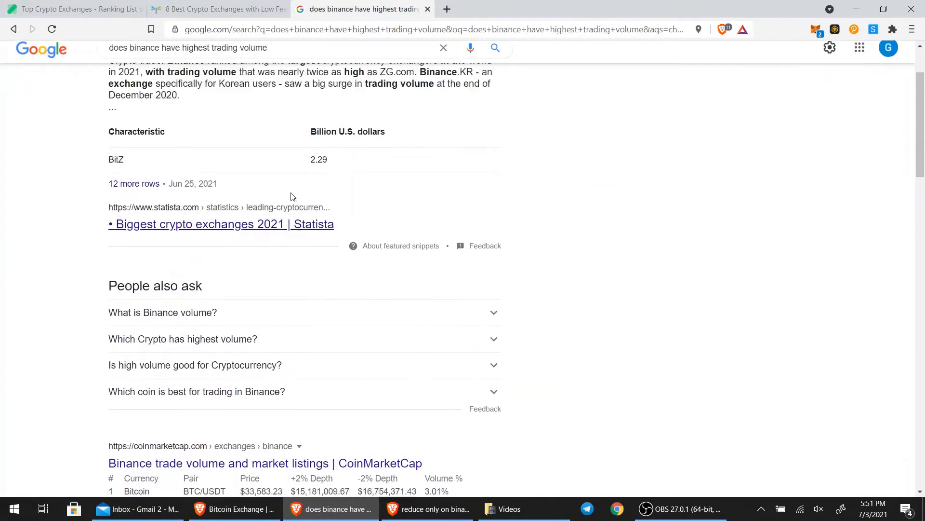
pyautogui.hotkey('ctrl', 'Tab')
pyautogui.scroll(-4, 283, 170)
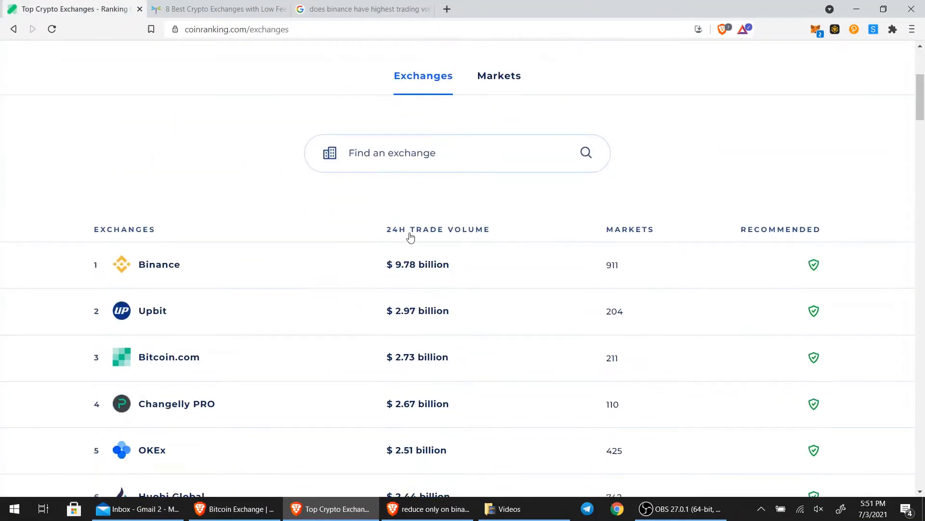
pyautogui.hotkey('ctrl', 'shift', 'Tab')
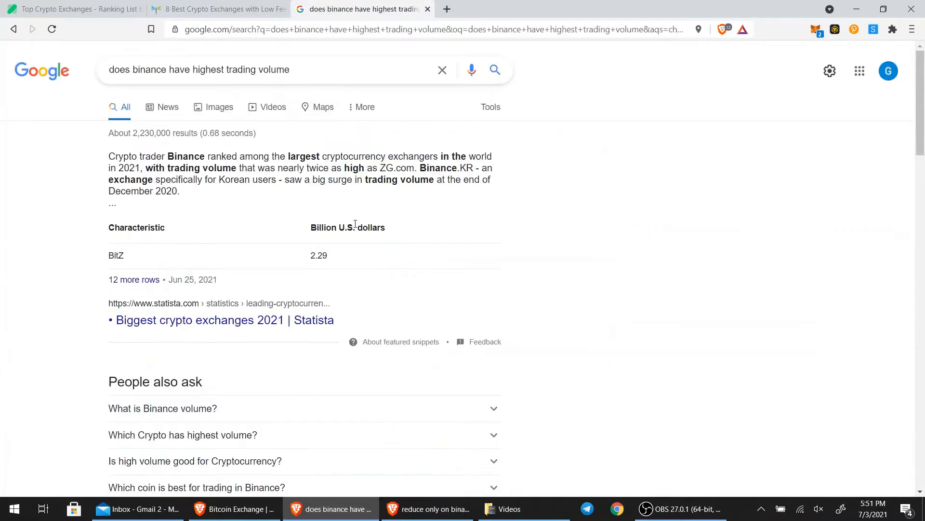
# Return from Coinranking to its originating search results and examine the CoinMarketCap listings in the Binance trading volume search.
pyautogui.hotkey('ctrl', 'Tab')
pyautogui.hotkey('alt', 'Left')
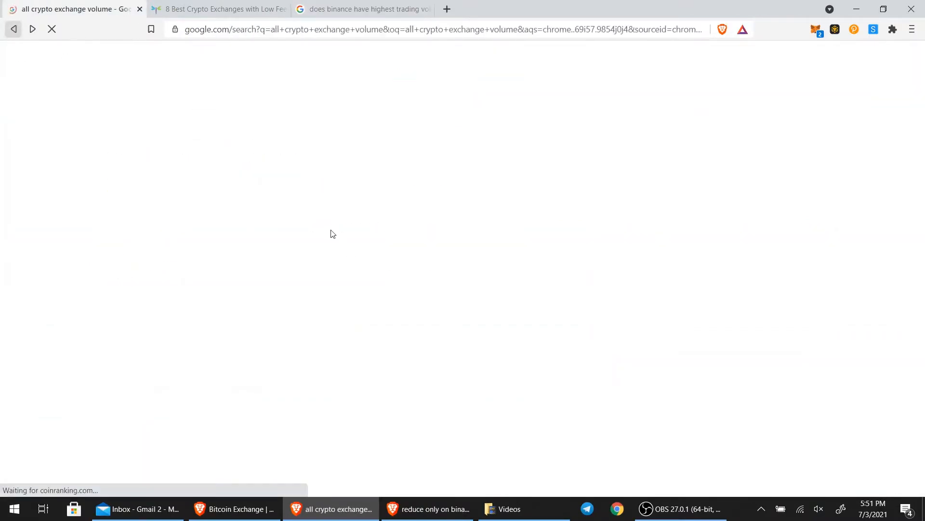
pyautogui.hotkey('ctrl', 'shift', 'Tab')
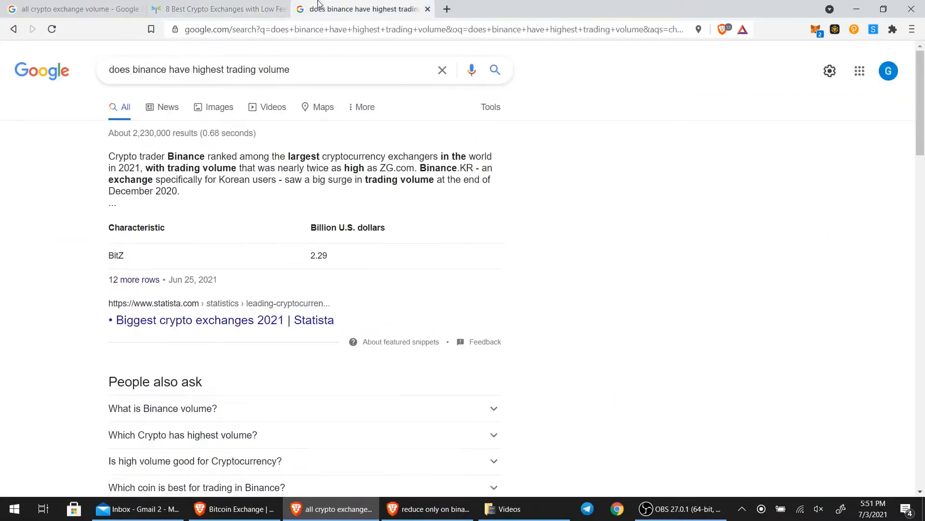
pyautogui.hotkey('ctrl', 'shift', 'Tab')
pyautogui.hotkey('ctrl', 'Tab')
pyautogui.scroll(-1, 291, 328)
pyautogui.scroll(-6, 292, 329)
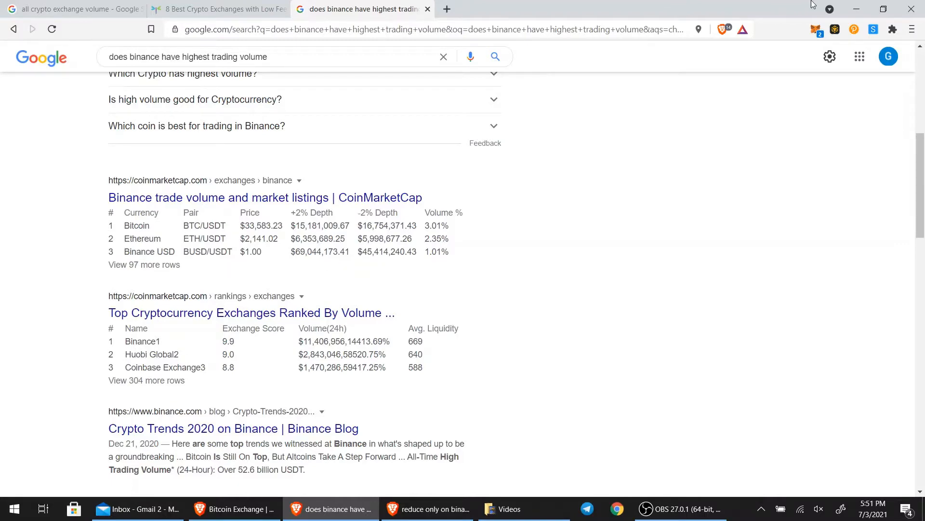
# Switch to the Binance home page, preview its Finance and Derivatives offerings, and open the USDⓈ-M Futures trading page.
pyautogui.hotkey('alt', 'Tab')
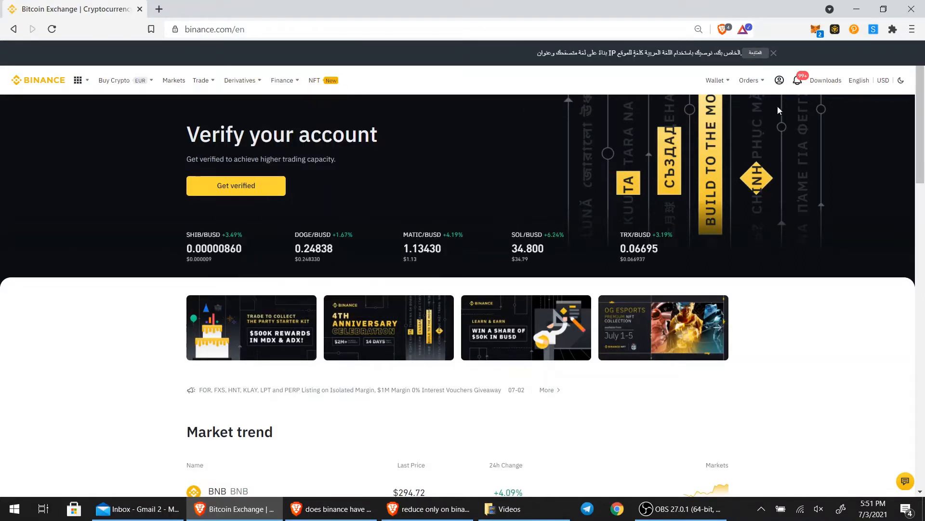
pyautogui.moveTo(286, 81)
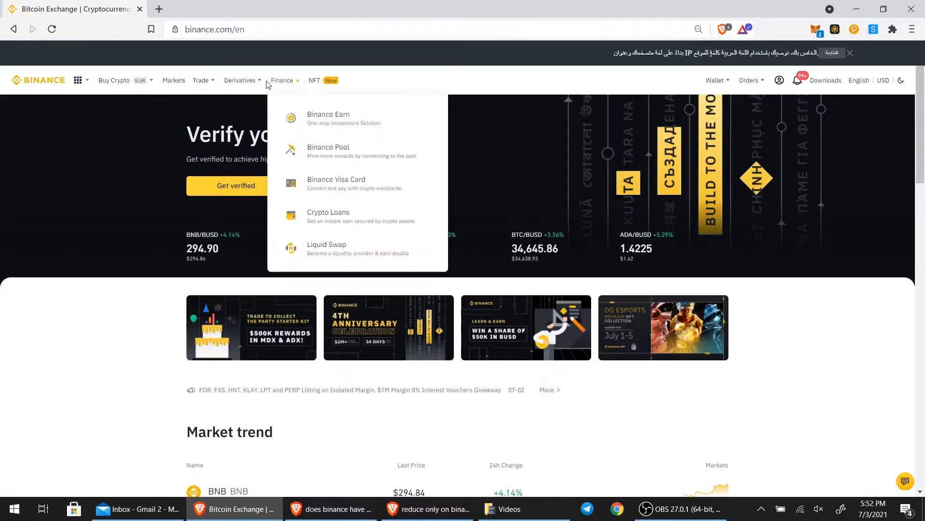
pyautogui.moveTo(258, 87)
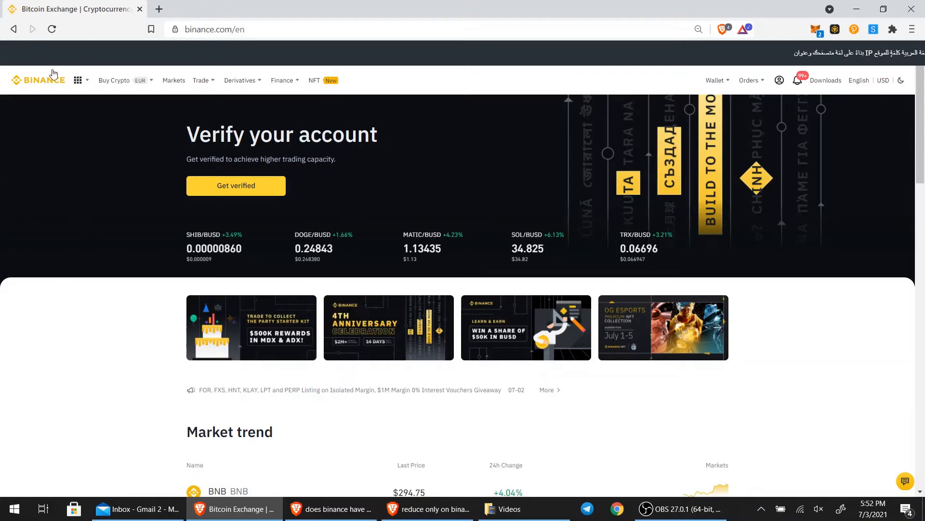
pyautogui.moveTo(114, 80)
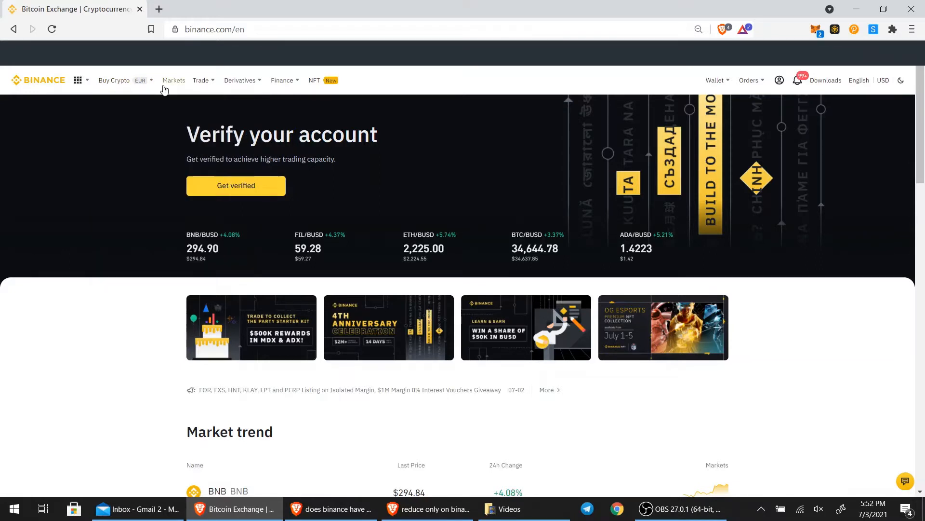
pyautogui.moveTo(146, 83)
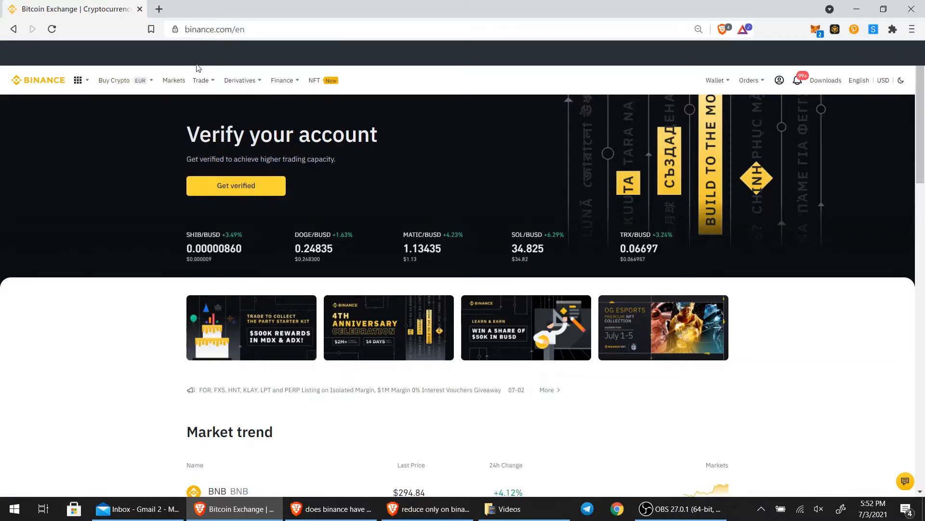
pyautogui.moveTo(261, 82)
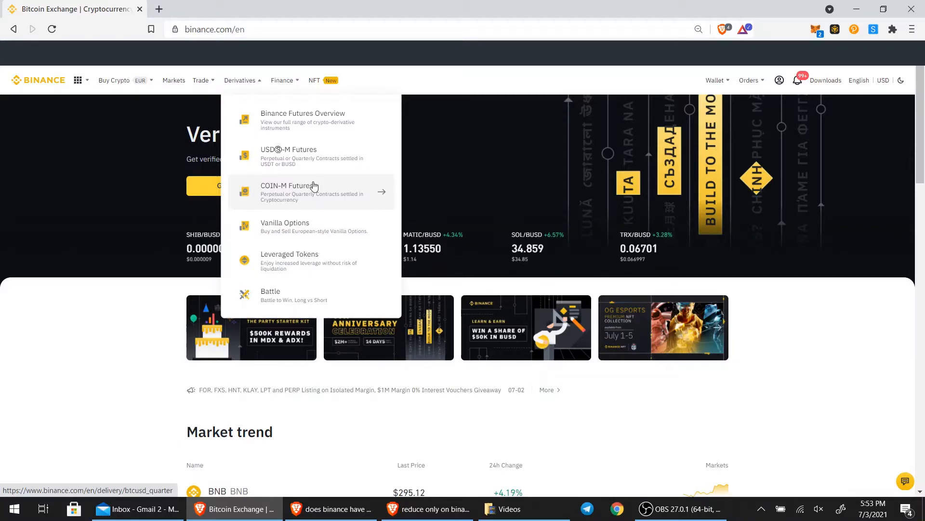
pyautogui.click(303, 159)
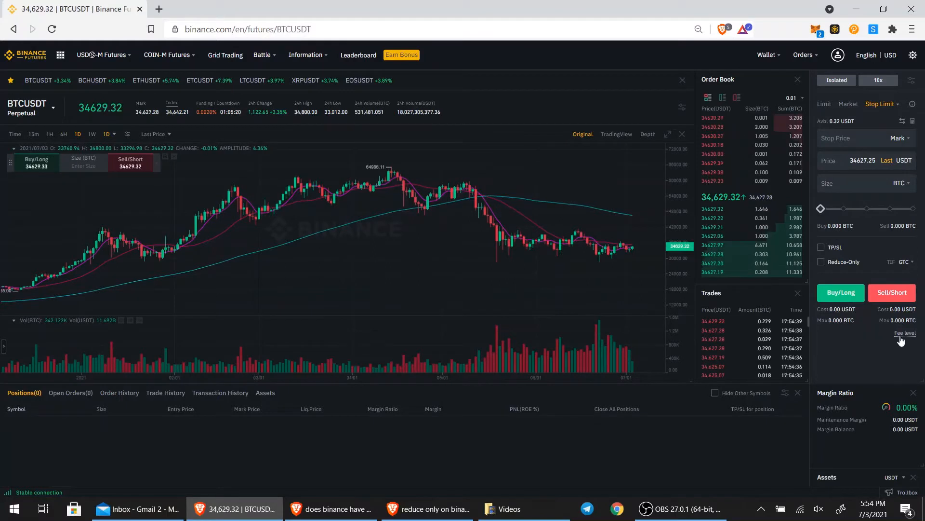
# Look over the BTCUSDT price history, try 15-minute candles, and set the chart interval to 4H.
pyautogui.moveTo(905, 333)
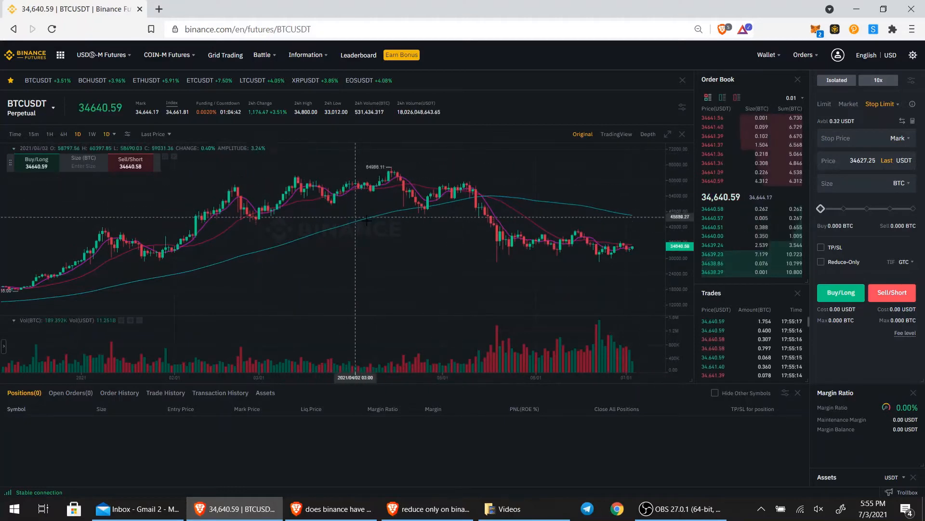
pyautogui.scroll(-10, 574, 270)
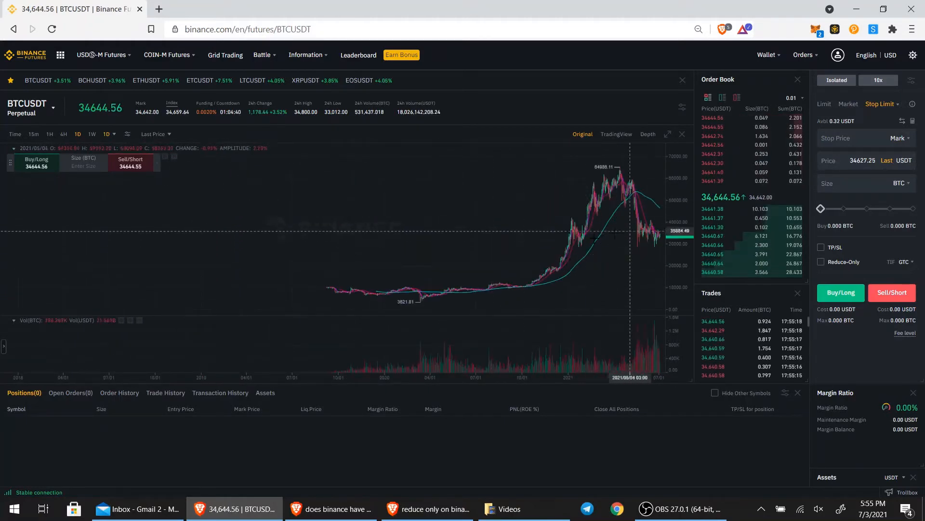
pyautogui.scroll(5, 621, 251)
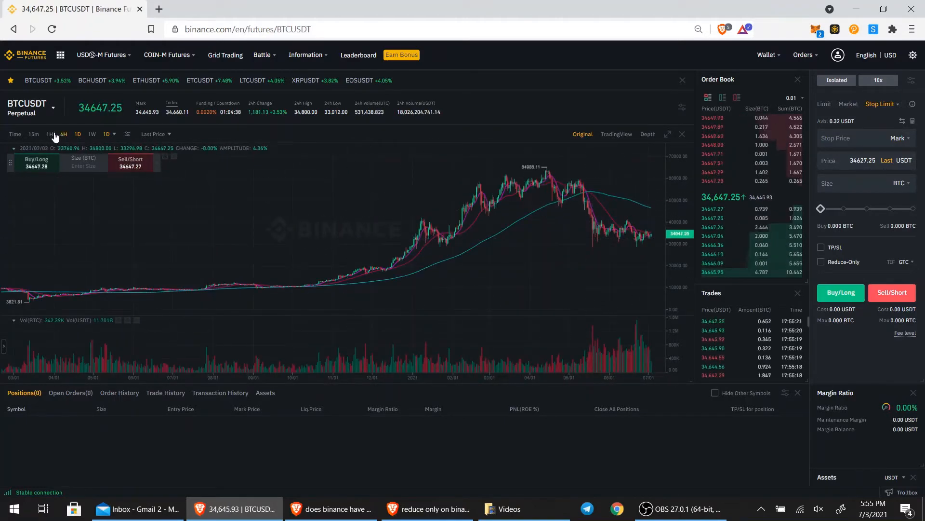
pyautogui.click(33, 134)
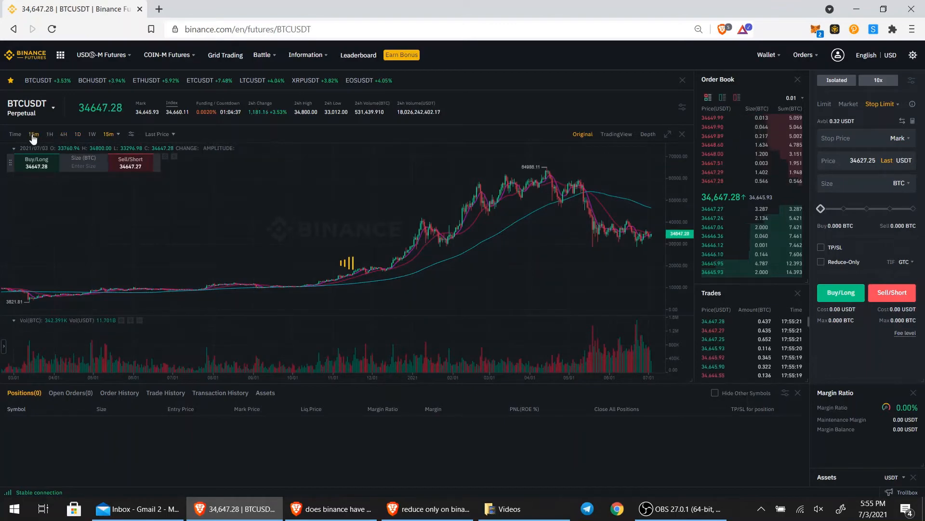
pyautogui.click(64, 134)
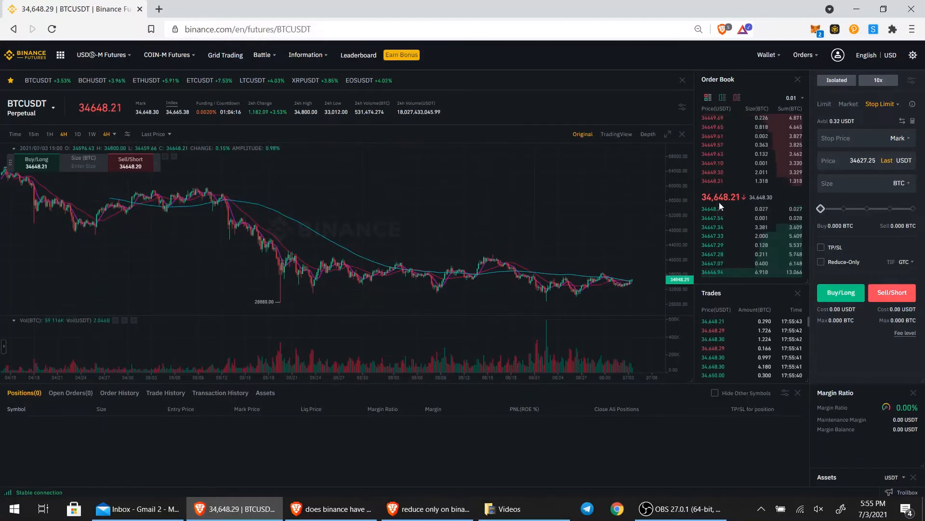
pyautogui.click(875, 133)
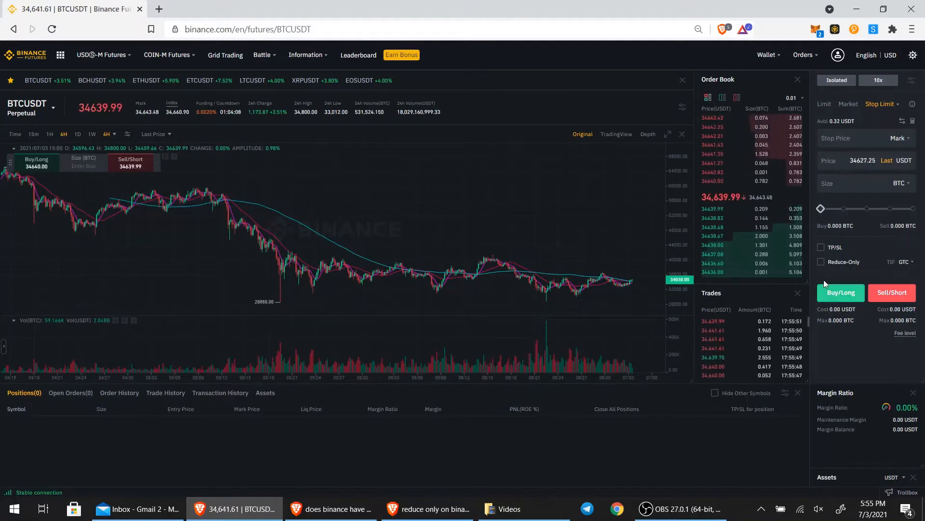
# Compare the Cross and Isolated options in the BTCUSDT Perpetual margin mode settings and close them without confirming a change.
pyautogui.click(837, 80)
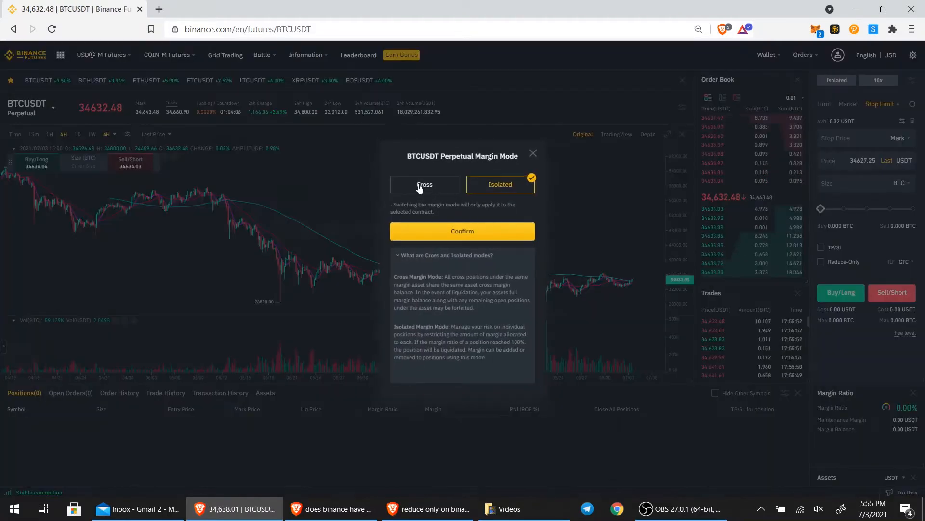
pyautogui.click(422, 186)
pyautogui.click(497, 188)
pyautogui.click(420, 192)
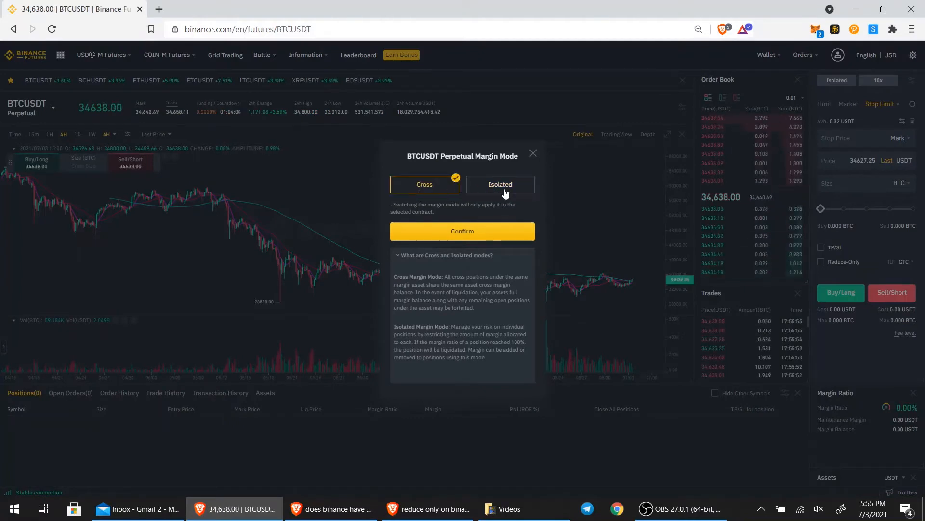
pyautogui.click(504, 188)
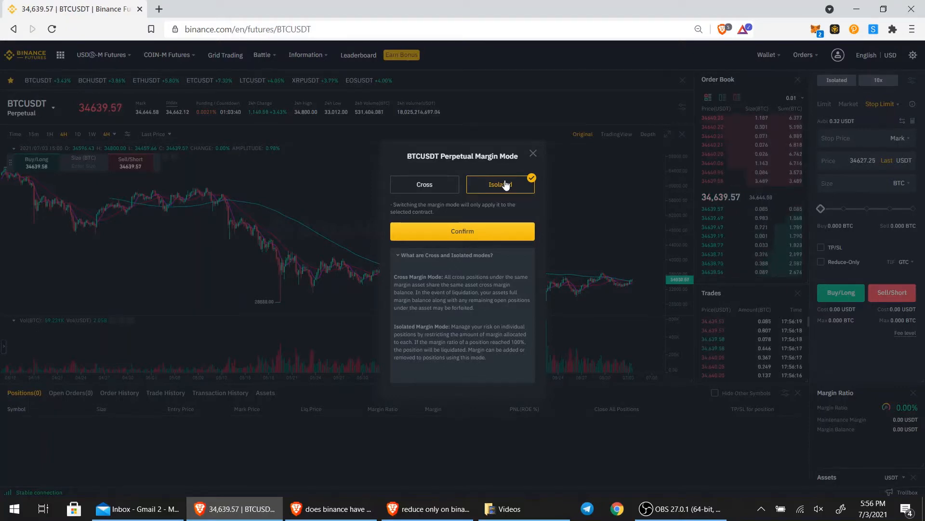
pyautogui.click(427, 184)
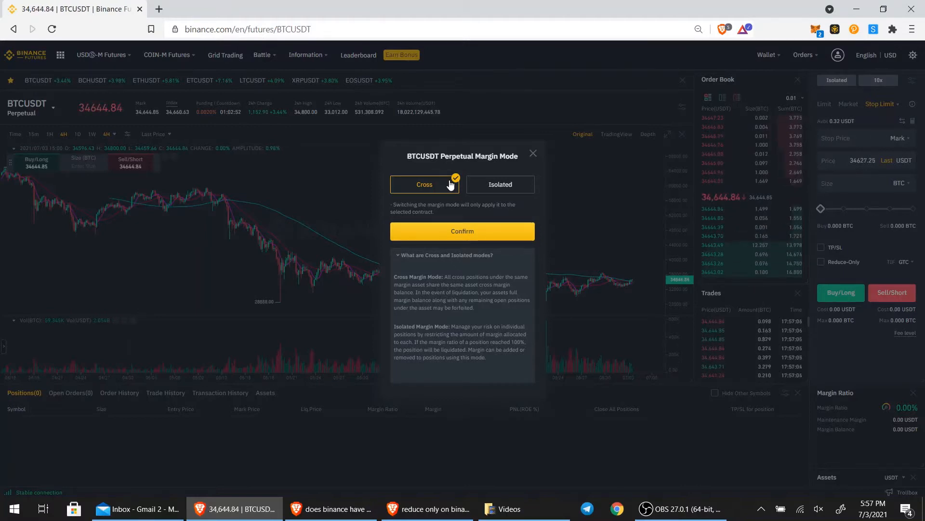
pyautogui.click(504, 182)
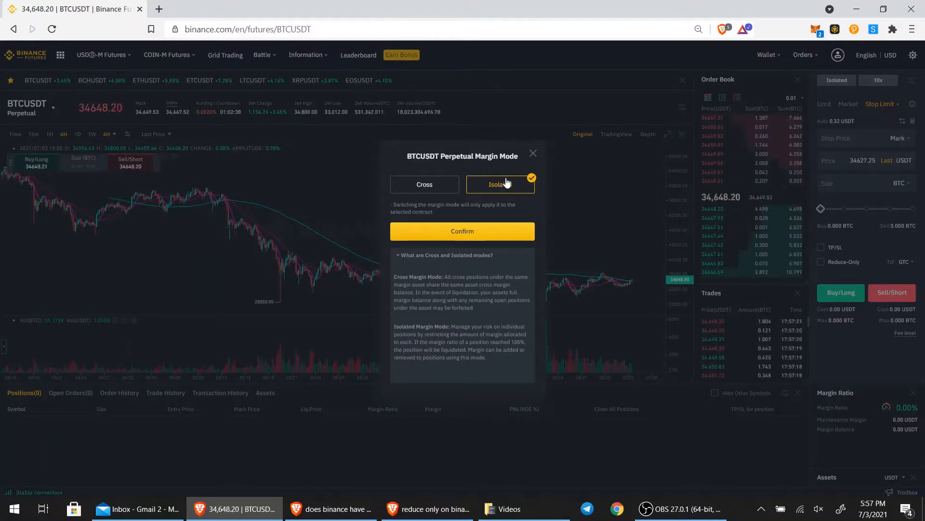
pyautogui.click(423, 184)
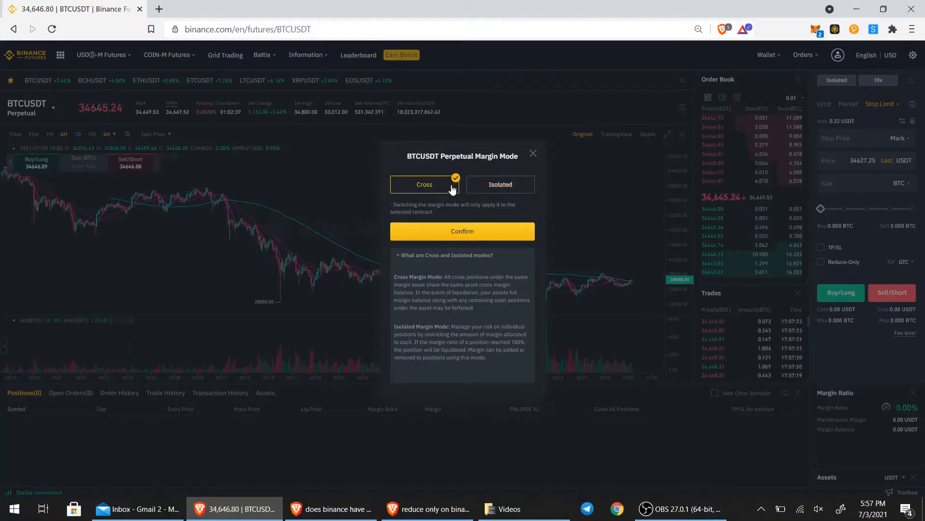
pyautogui.click(506, 189)
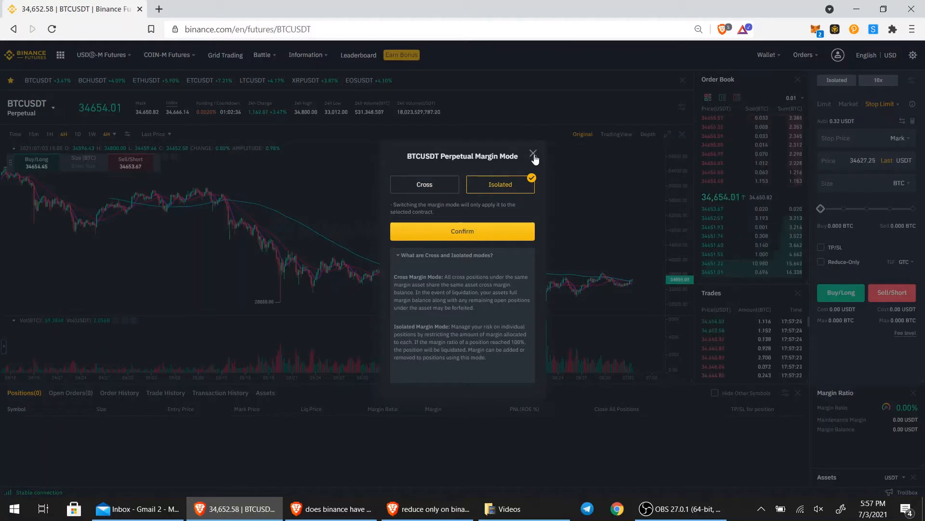
pyautogui.click(435, 184)
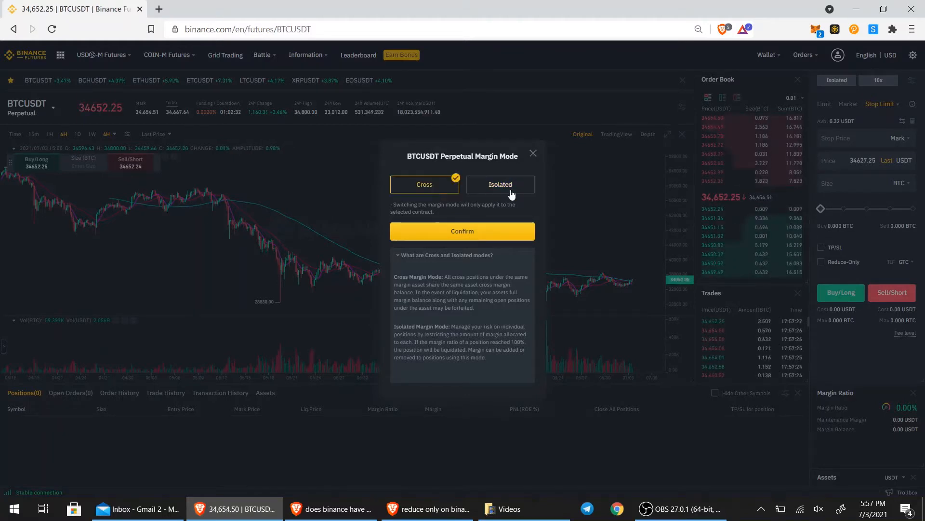
pyautogui.click(507, 191)
pyautogui.click(438, 185)
pyautogui.click(508, 192)
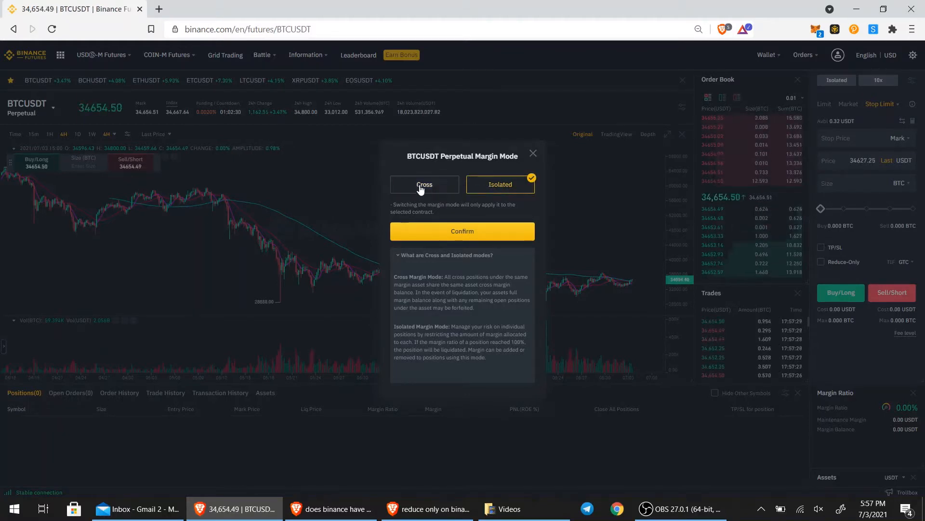
pyautogui.click(424, 185)
pyautogui.click(533, 189)
pyautogui.click(533, 154)
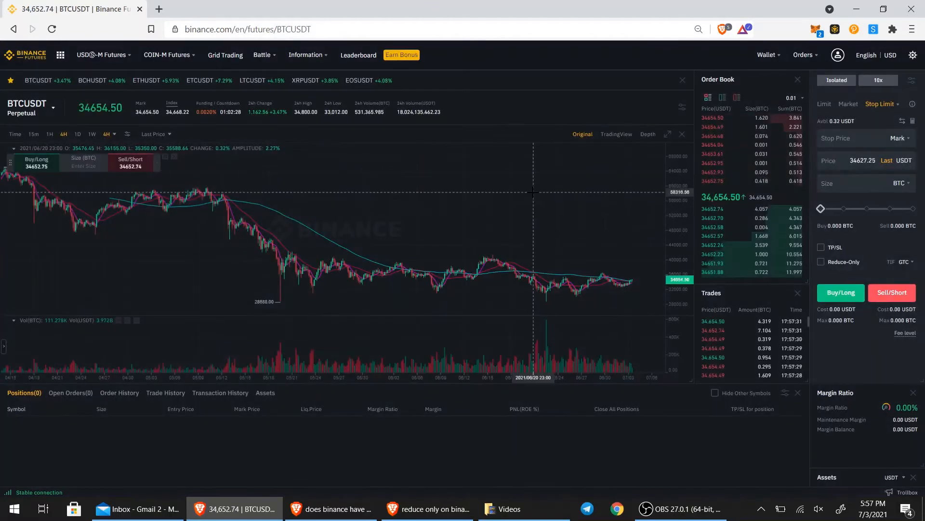
pyautogui.click(883, 81)
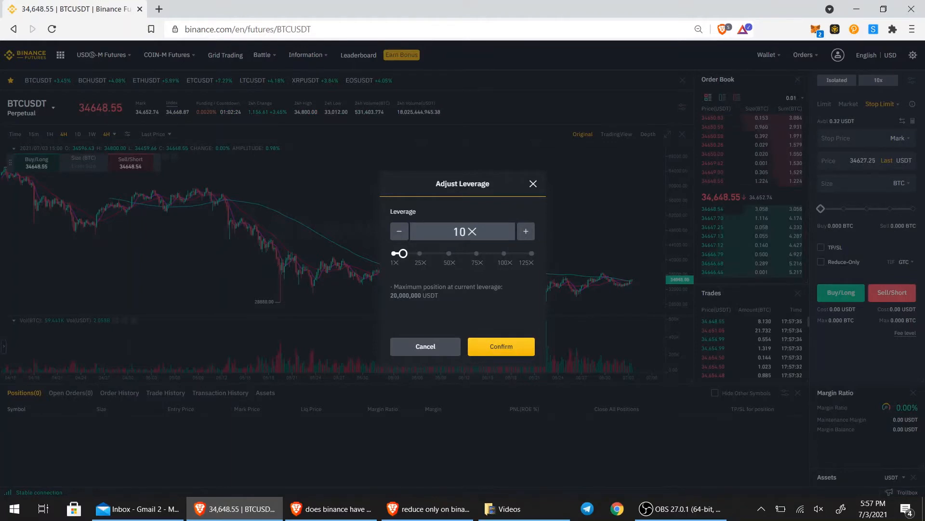
pyautogui.hotkey('alt', 'Tab')
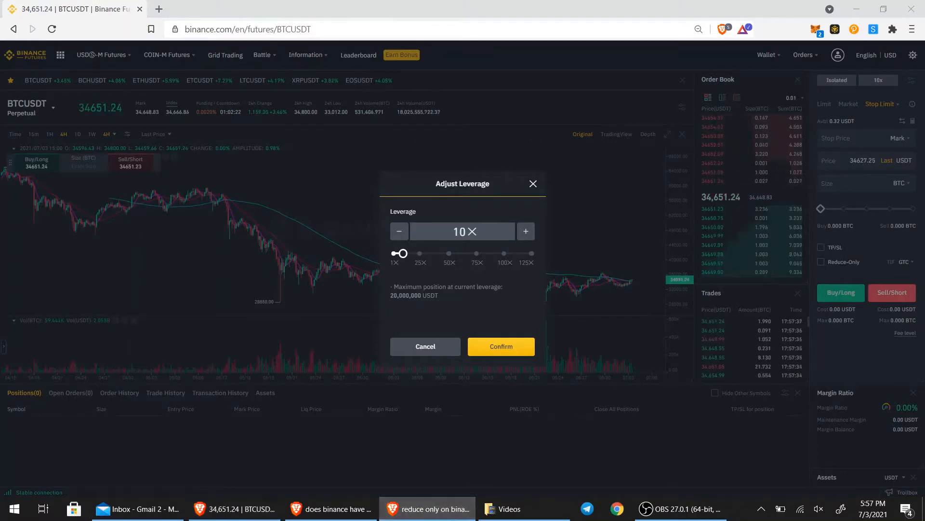
pyautogui.moveTo(399, 253); pyautogui.dragTo(355, 255)
pyautogui.click(355, 255)
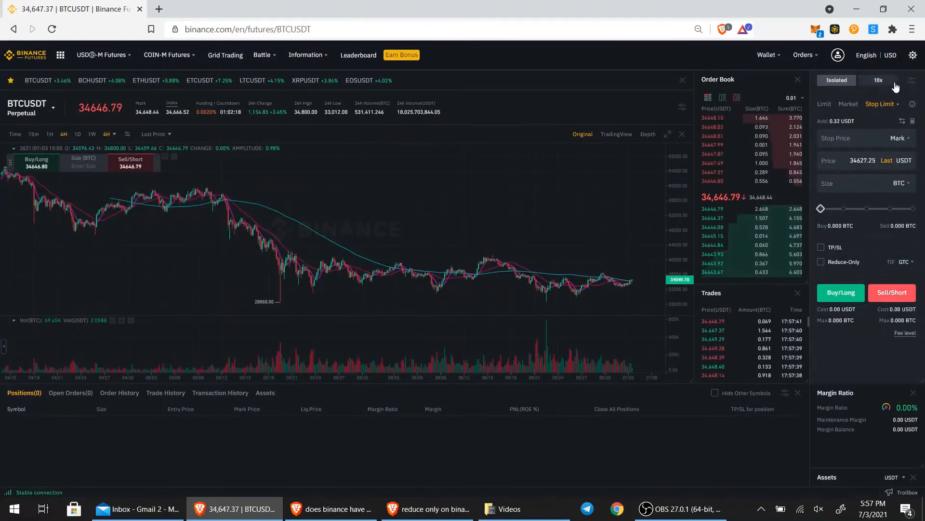
pyautogui.click(879, 80)
pyautogui.click(370, 255)
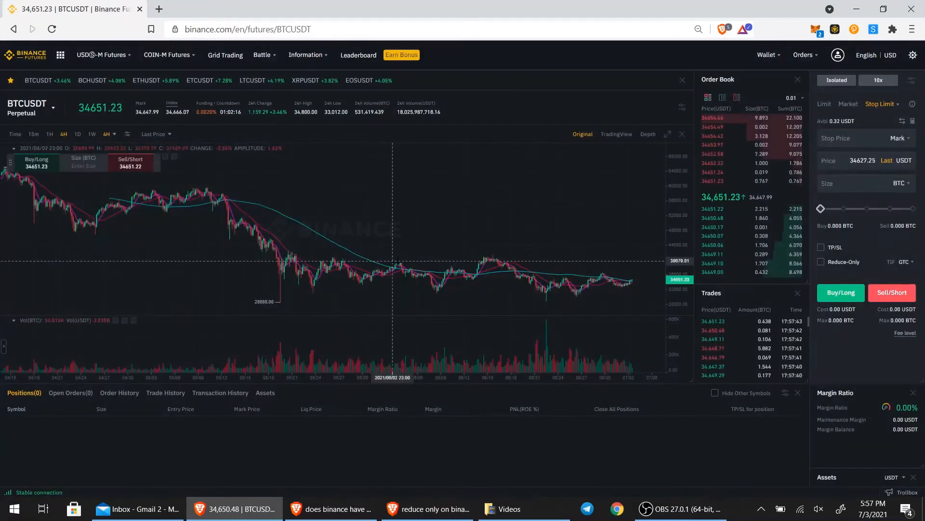
# Open the leverage adjustment for BTCUSDT and lower the leverage to 1x.
pyautogui.click(879, 80)
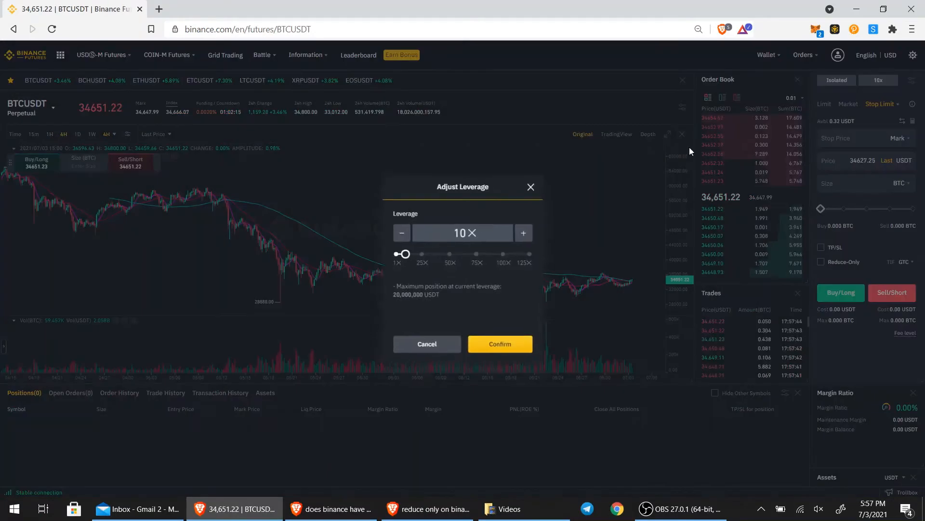
pyautogui.click(399, 237)
pyautogui.click(399, 237)
pyautogui.click(399, 237)
pyautogui.click(399, 238)
pyautogui.click(399, 238)
pyautogui.click(399, 238)
pyautogui.click(399, 237)
pyautogui.click(399, 238)
pyautogui.click(399, 238)
pyautogui.click(399, 239)
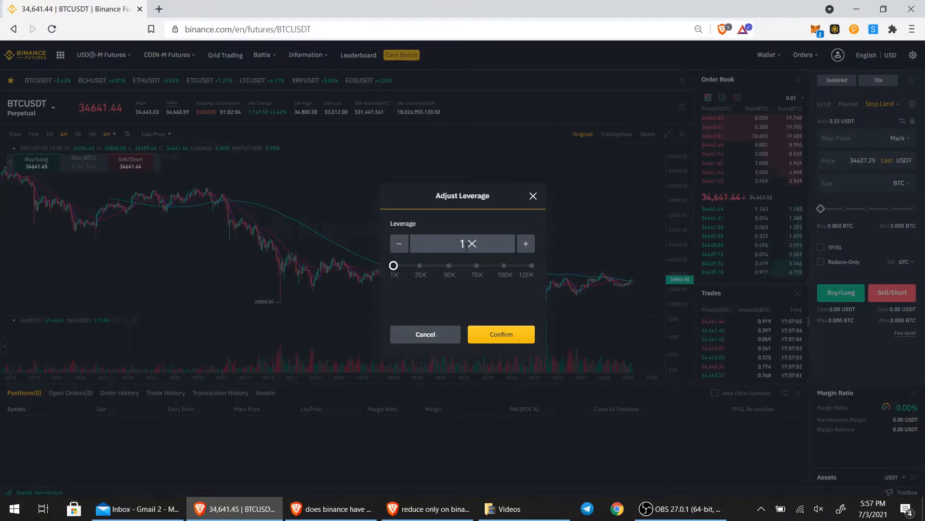
# Alternate the leverage between 2x and 1x, leaving it at 2x.
pyautogui.click(528, 247)
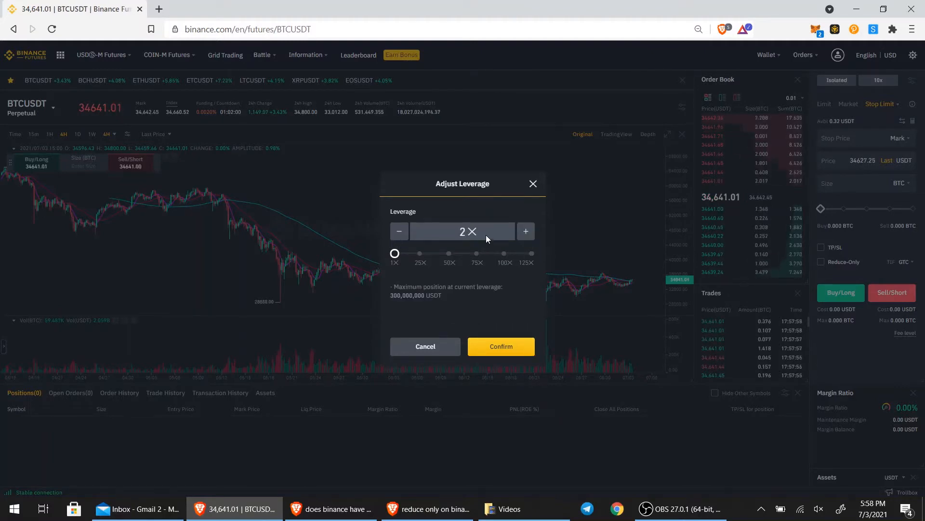
pyautogui.click(399, 231)
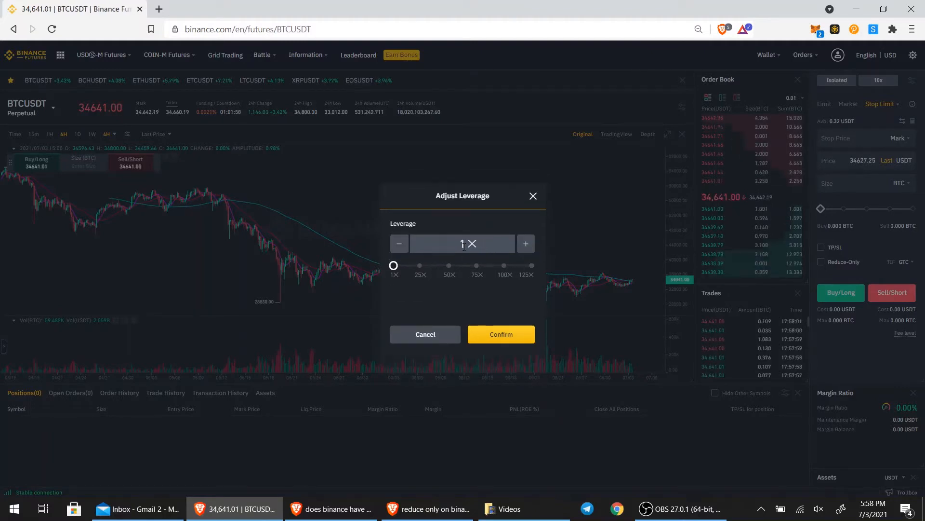
pyautogui.click(525, 244)
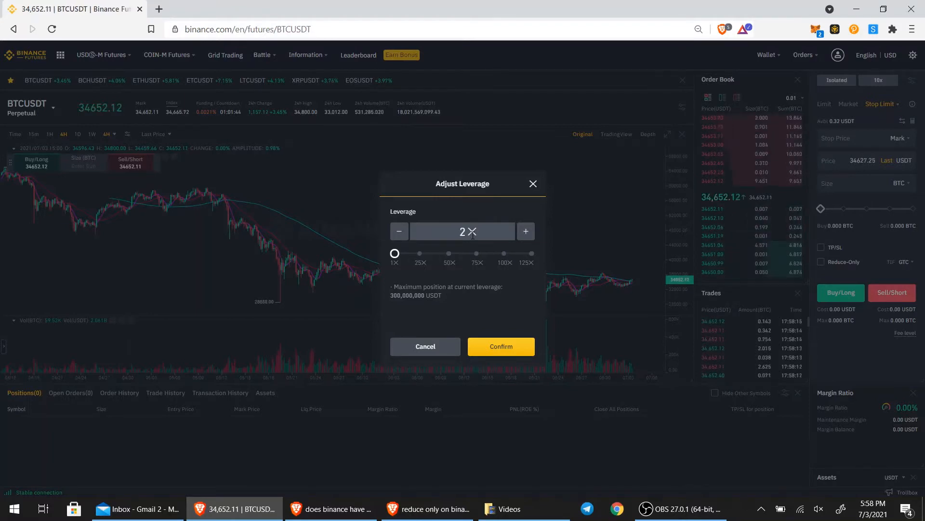
# Raise the BTCUSDT leverage step by step to 10x.
pyautogui.click(533, 232)
pyautogui.click(534, 232)
pyautogui.click(534, 232)
pyautogui.click(534, 232)
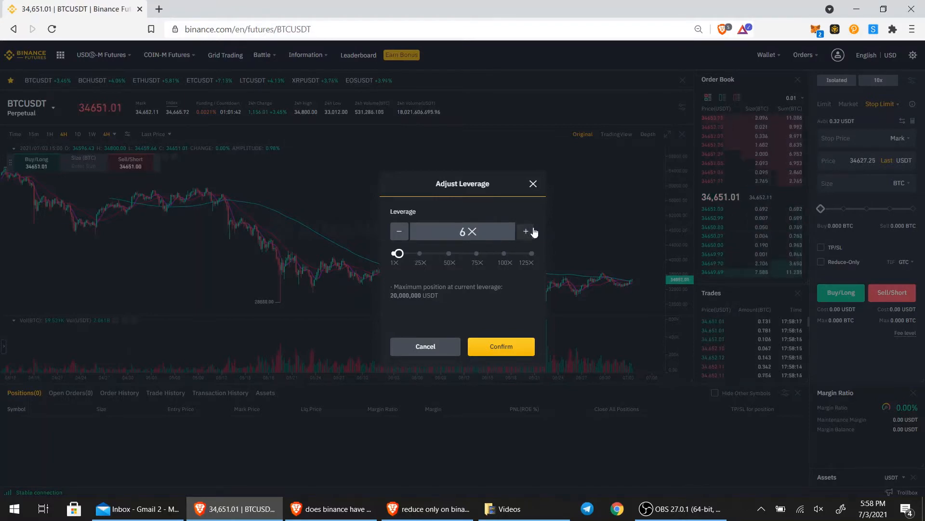
pyautogui.click(533, 232)
pyautogui.click(534, 231)
pyautogui.click(534, 232)
pyautogui.click(534, 232)
pyautogui.click(534, 232)
pyautogui.click(399, 231)
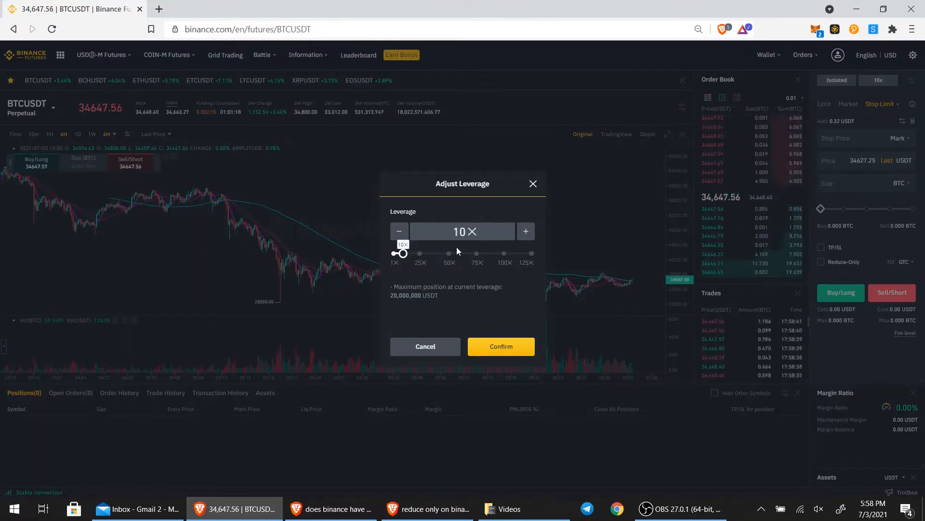
# Increase the BTCUSDT leverage further to 20x.
pyautogui.click(526, 231)
pyautogui.click(526, 231)
pyautogui.click(526, 231)
pyautogui.click(526, 231)
pyautogui.click(526, 231)
pyautogui.click(525, 231)
pyautogui.click(526, 231)
pyautogui.click(526, 232)
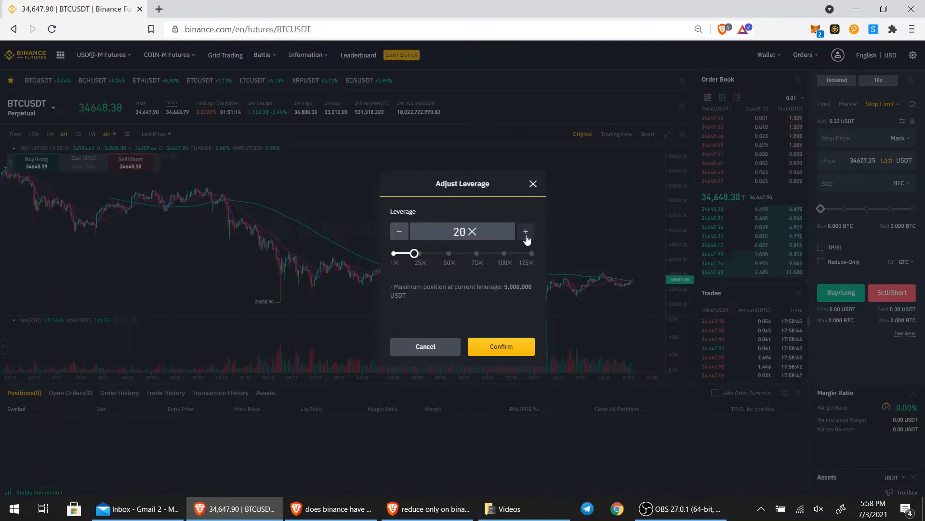
# Close the leverage adjustment without confirming and set up a BTCUSDT limit order at 33000 USDT with a size of 100%.
pyautogui.click(533, 184)
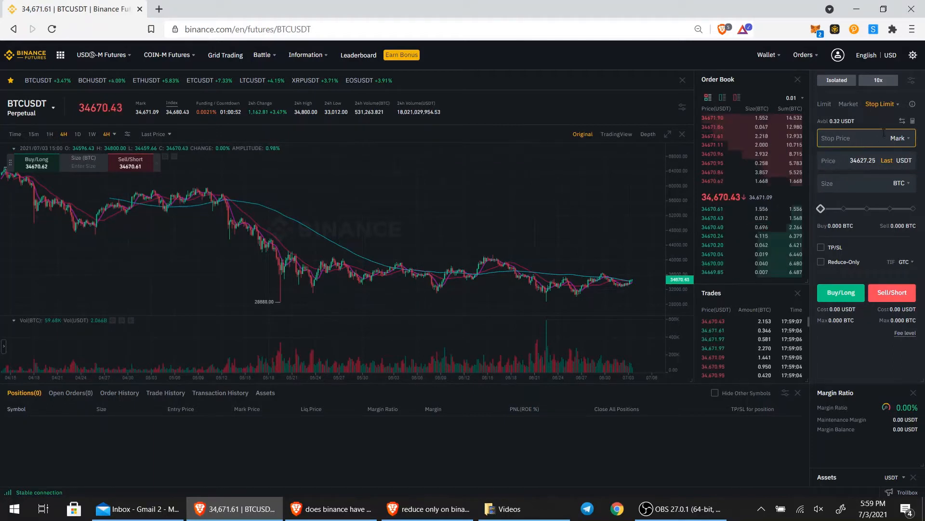
pyautogui.moveTo(895, 105)
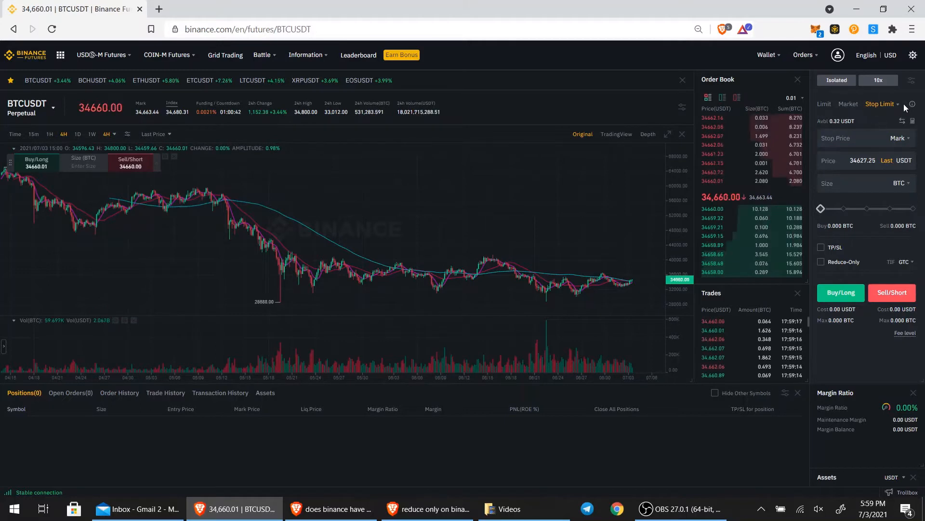
pyautogui.click(825, 105)
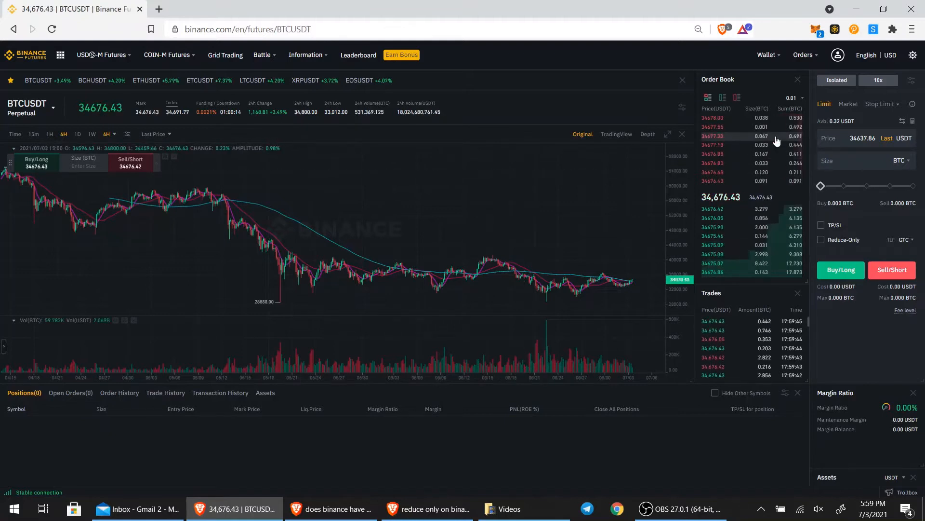
pyautogui.doubleClick(849, 138)
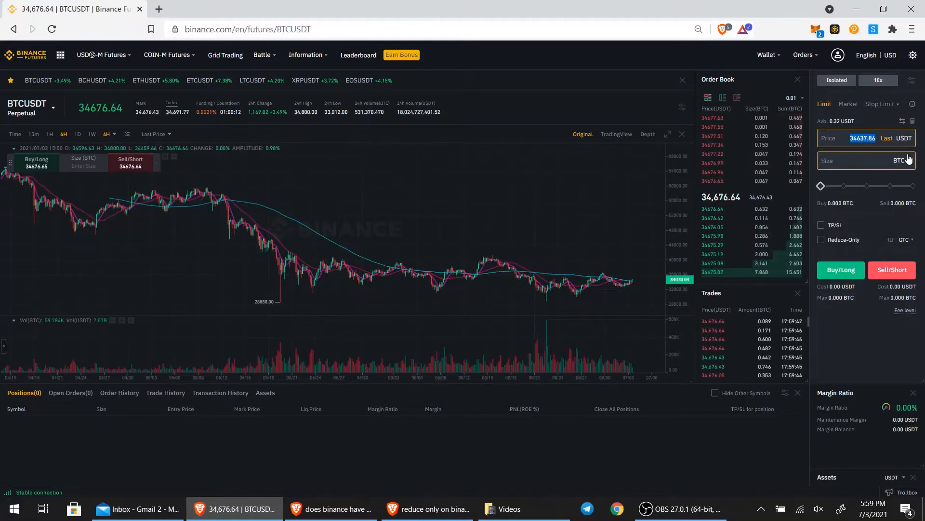
pyautogui.write('33000')
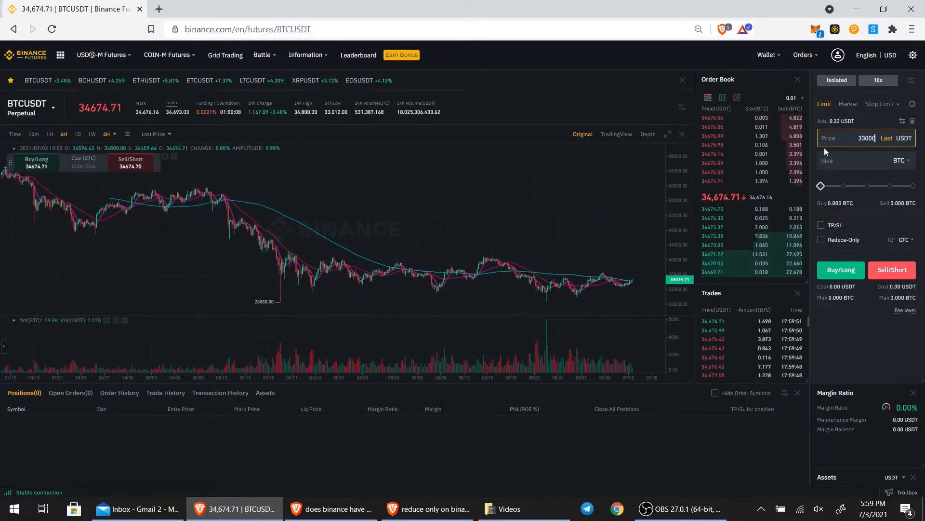
pyautogui.moveTo(821, 185); pyautogui.dragTo(916, 184)
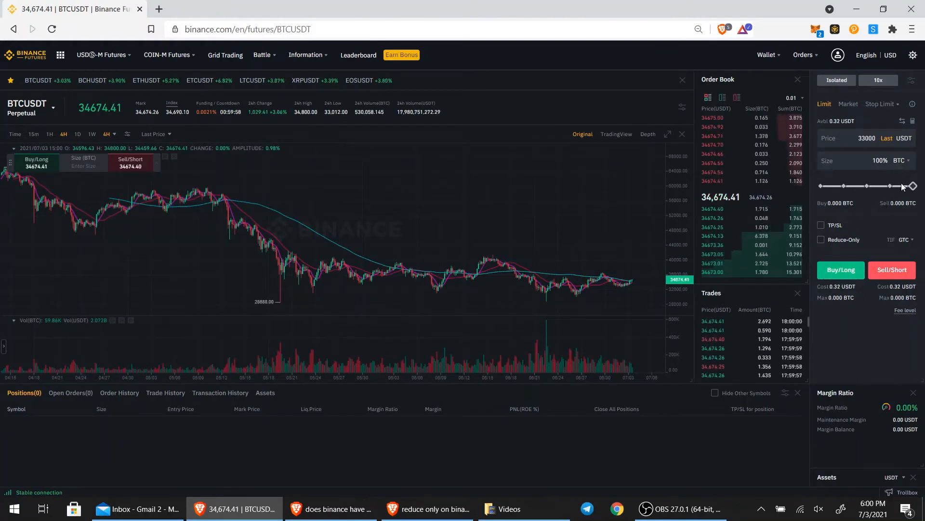
# Enable TP/SL for the limit order and set the take profit to 35300 and the stop loss to 32750.
pyautogui.click(824, 225)
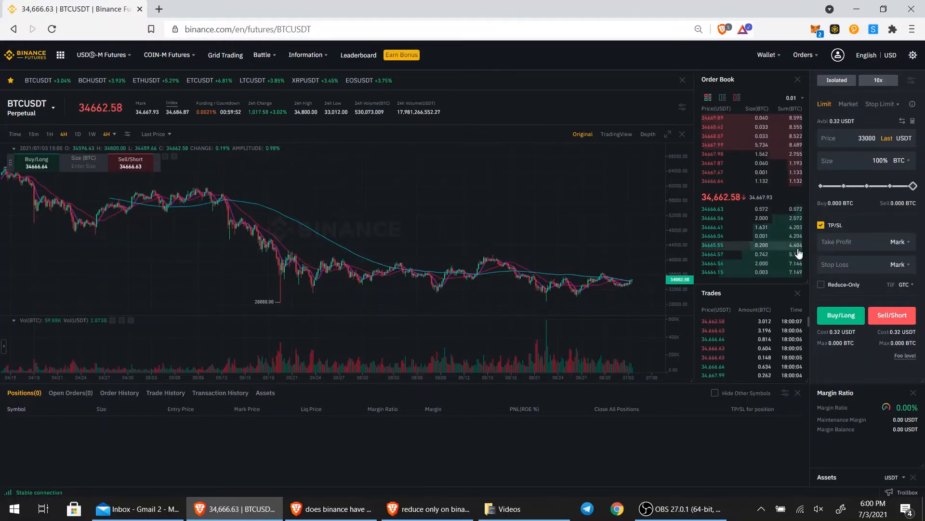
pyautogui.click(849, 240)
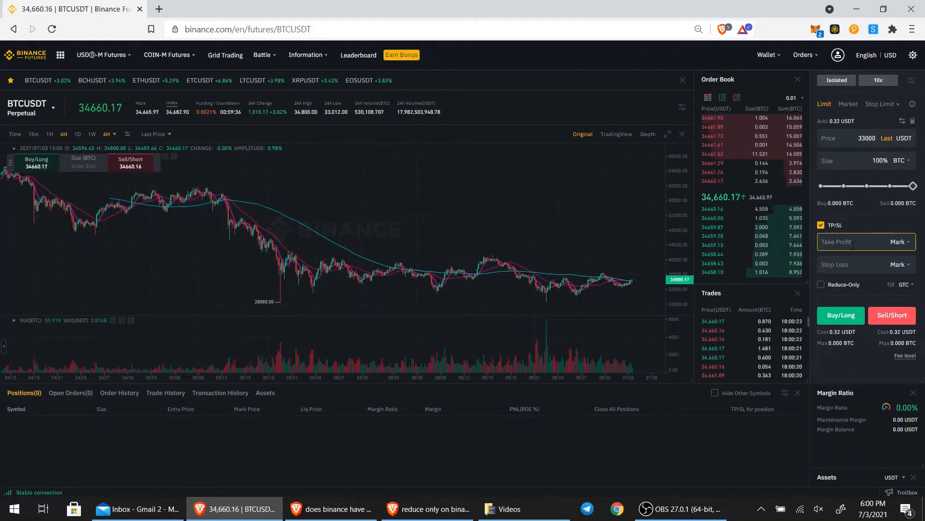
pyautogui.click(853, 247)
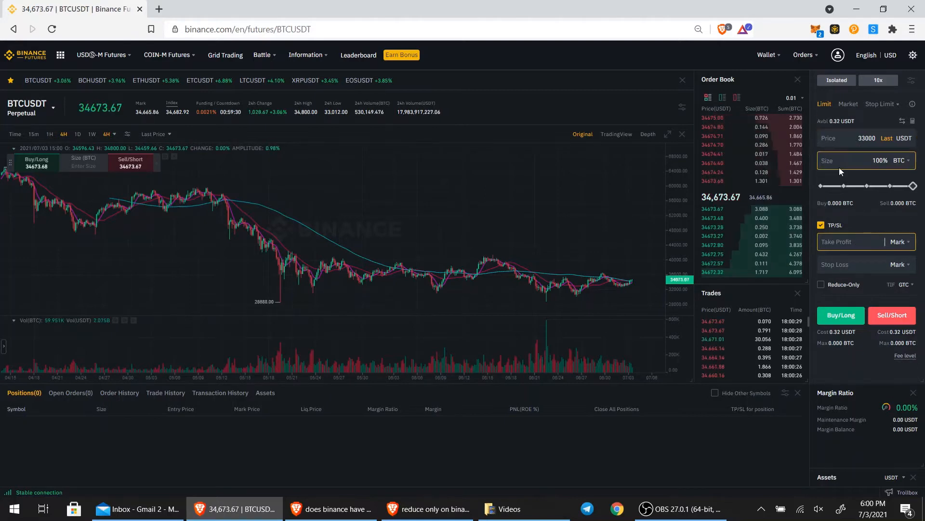
pyautogui.write('35300')
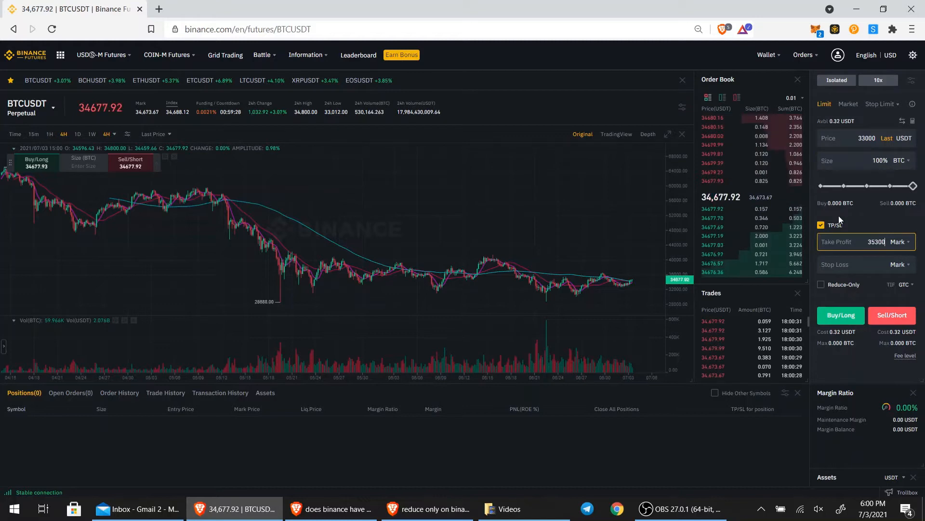
pyautogui.click(853, 264)
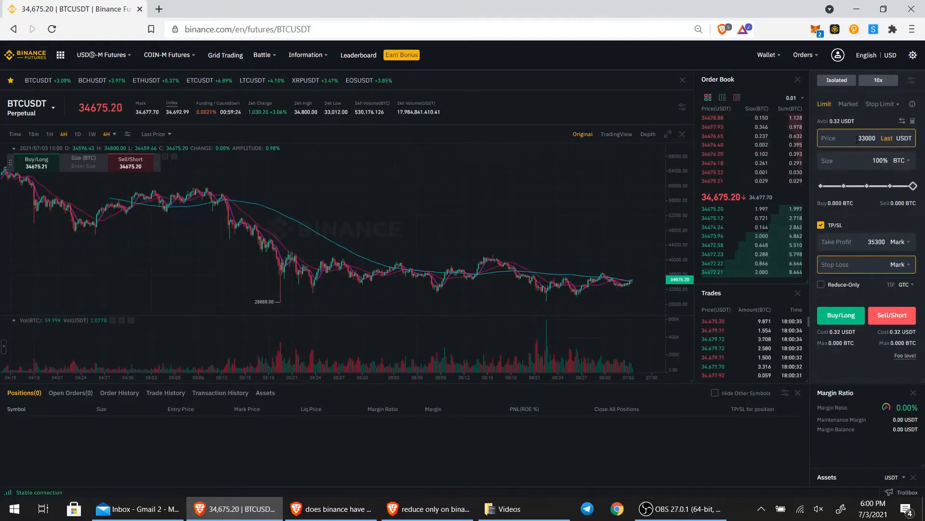
pyautogui.write('33')
pyautogui.press('BackSpace')
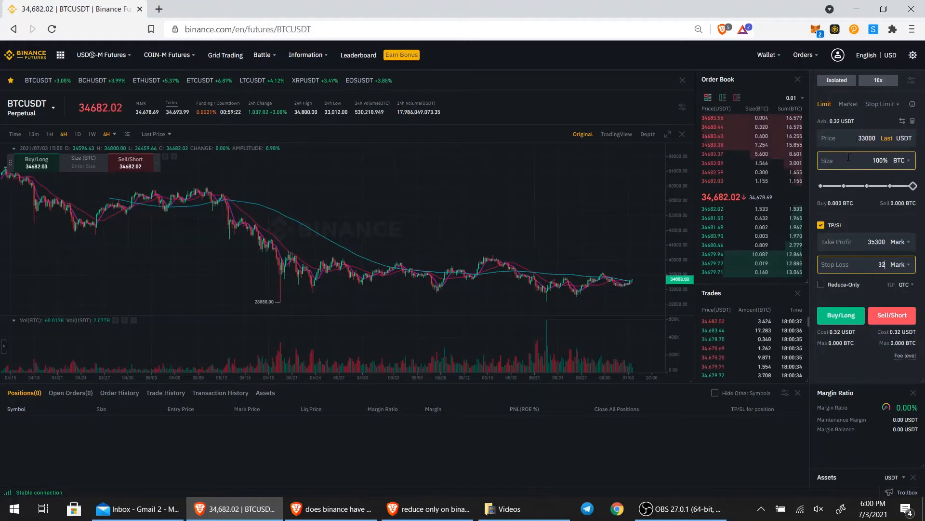
pyautogui.write('275')
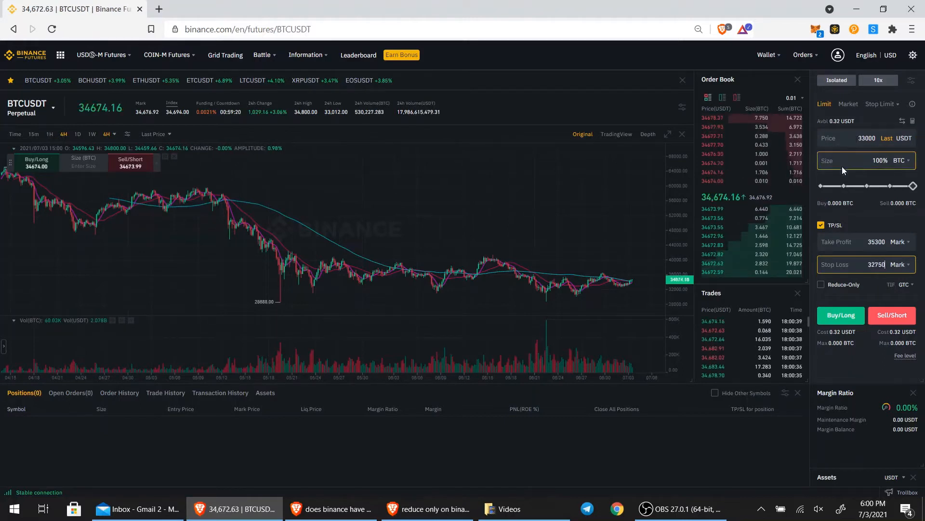
pyautogui.write('0')
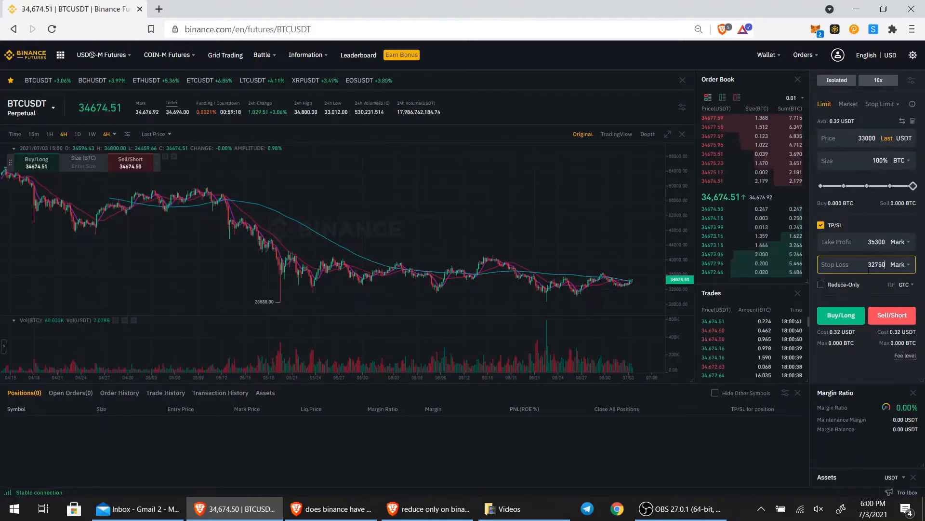
# Show the chart's drawing tools and switch the order type to Market.
pyautogui.scroll(-5, 530, 222)
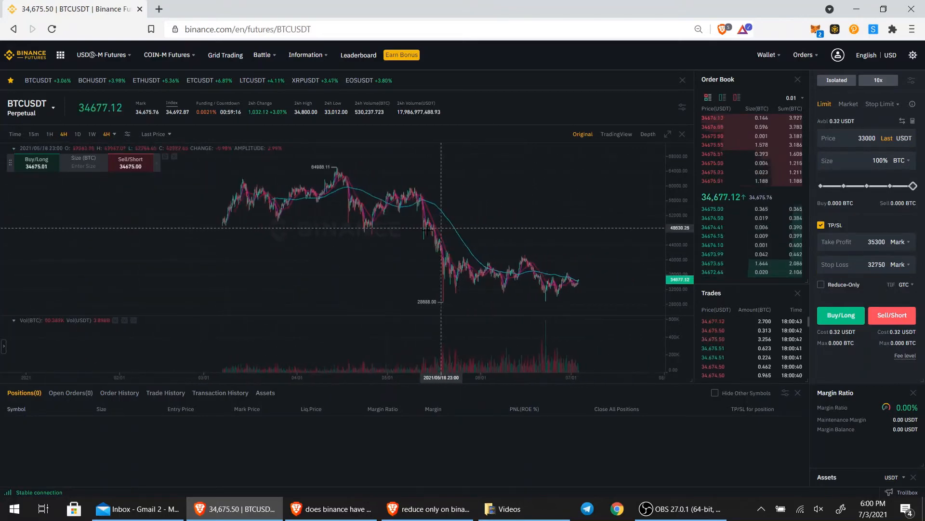
pyautogui.click(3, 345)
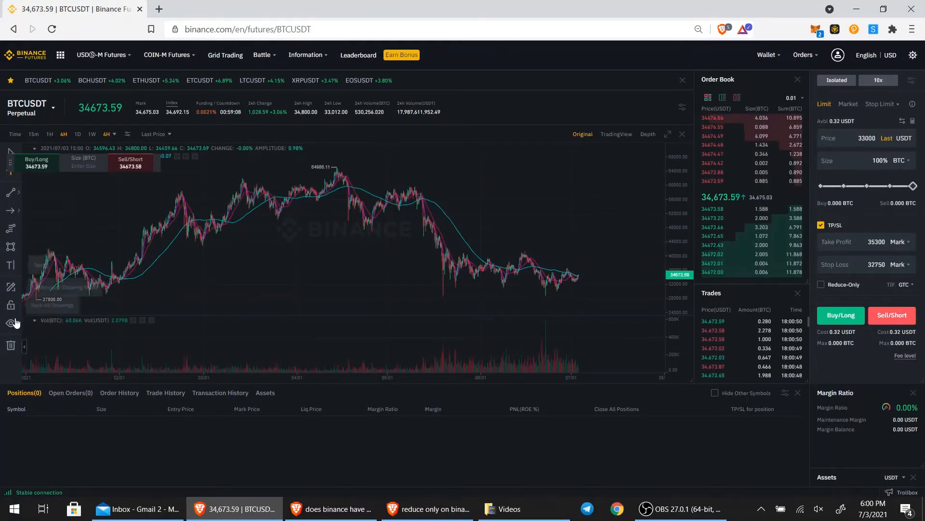
pyautogui.scroll(5, 540, 270)
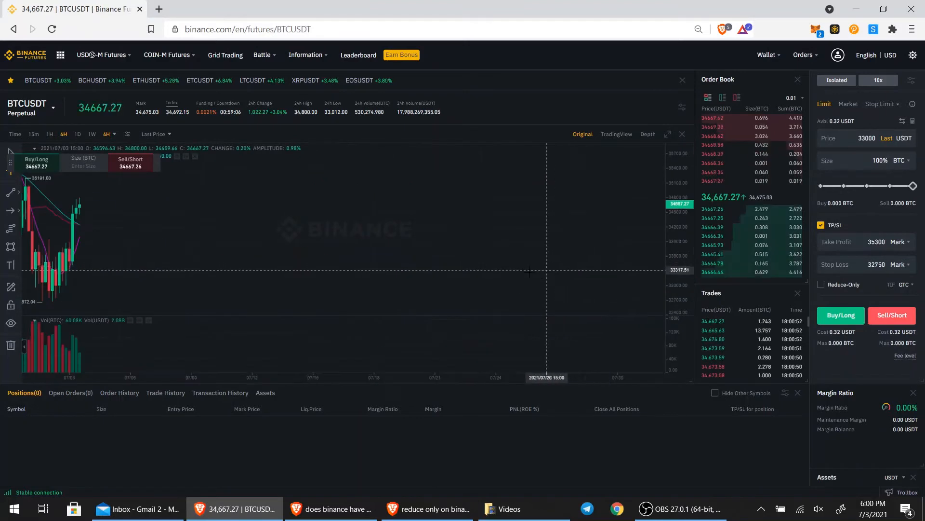
pyautogui.scroll(-5, 386, 270)
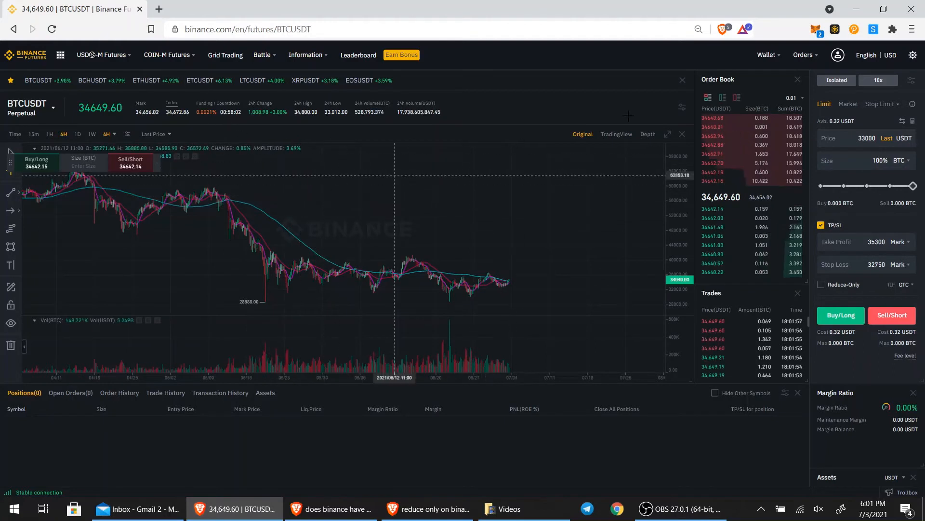
pyautogui.click(849, 105)
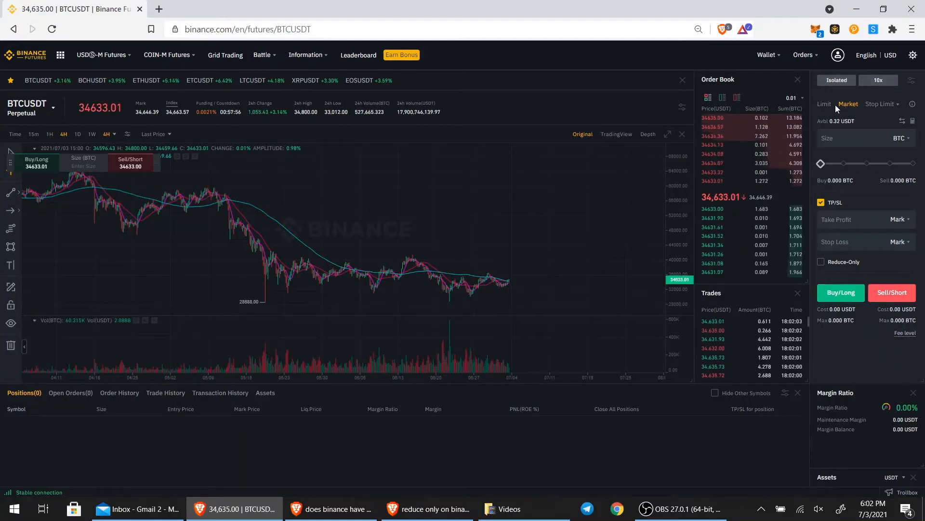
# Draw a descending trend line on the chart from the mid-June peak to about July 10, above the recent highs.
pyautogui.click(14, 194)
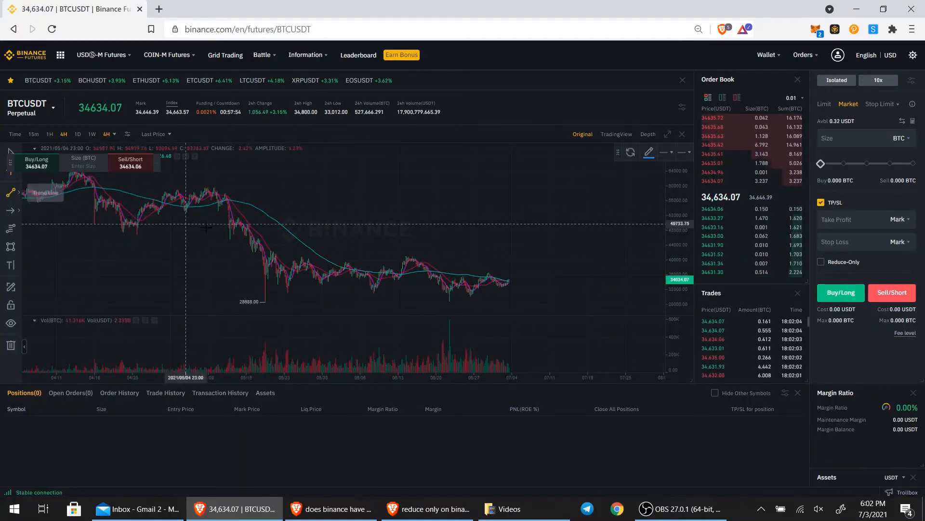
pyautogui.click(406, 256)
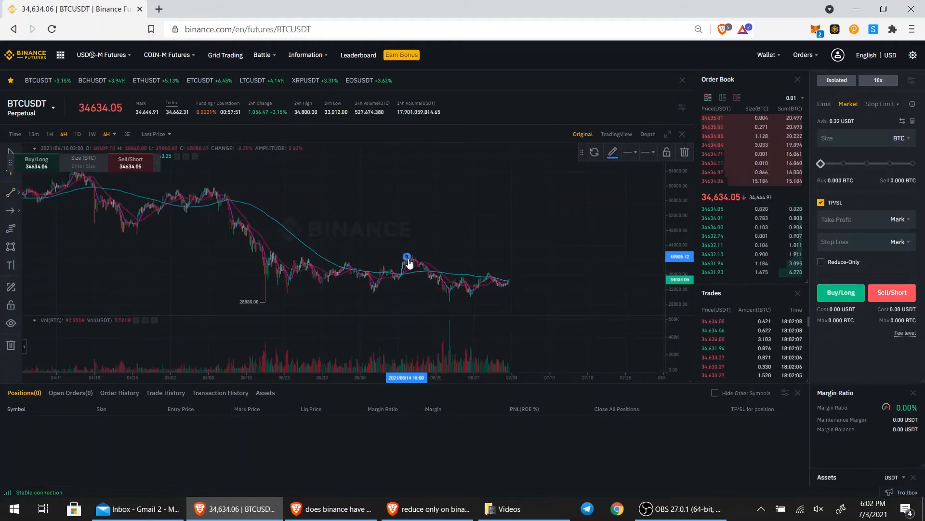
pyautogui.click(547, 283)
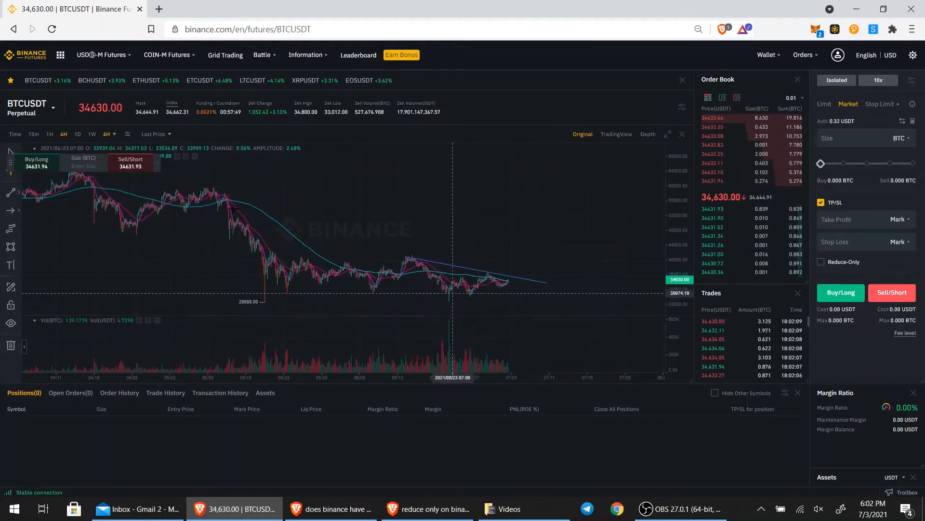
pyautogui.click(454, 266)
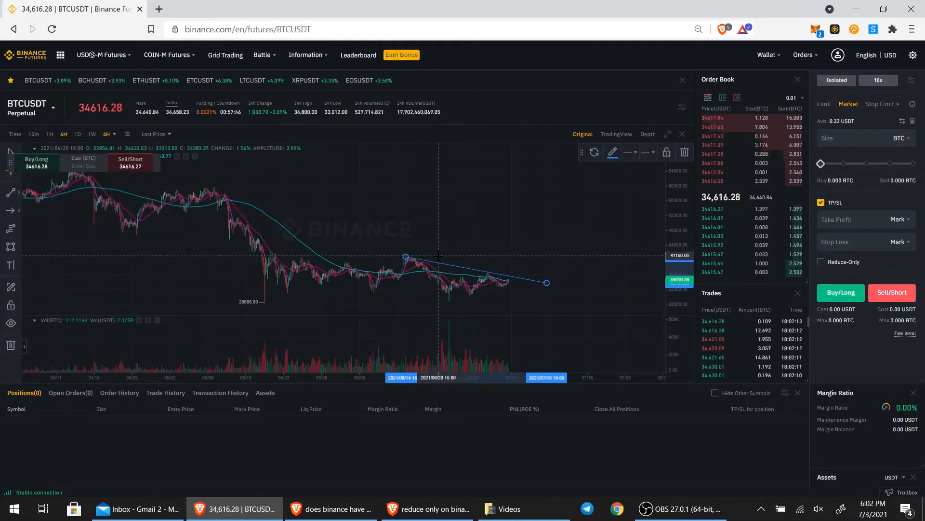
pyautogui.click(413, 227)
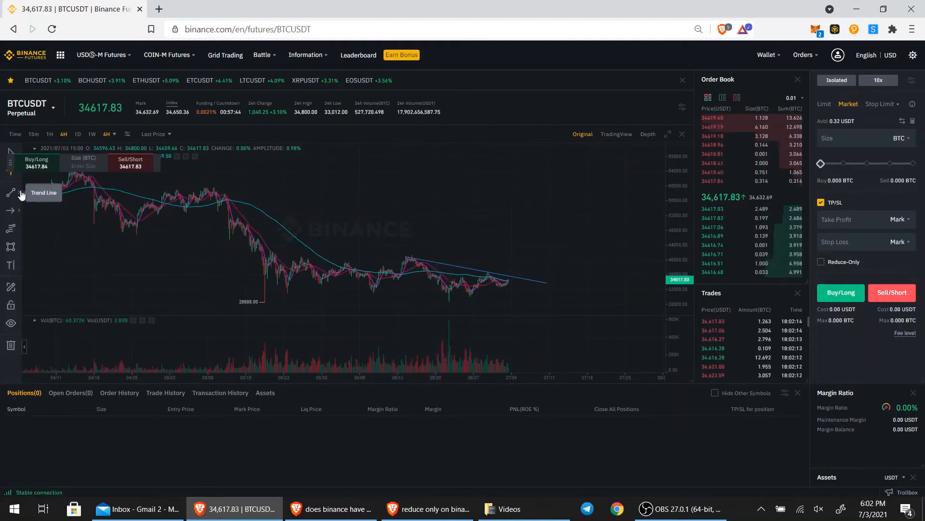
# Draw an ascending trend line from the late-June low so that it crosses the descending line in early July.
pyautogui.click(10, 192)
pyautogui.click(471, 297)
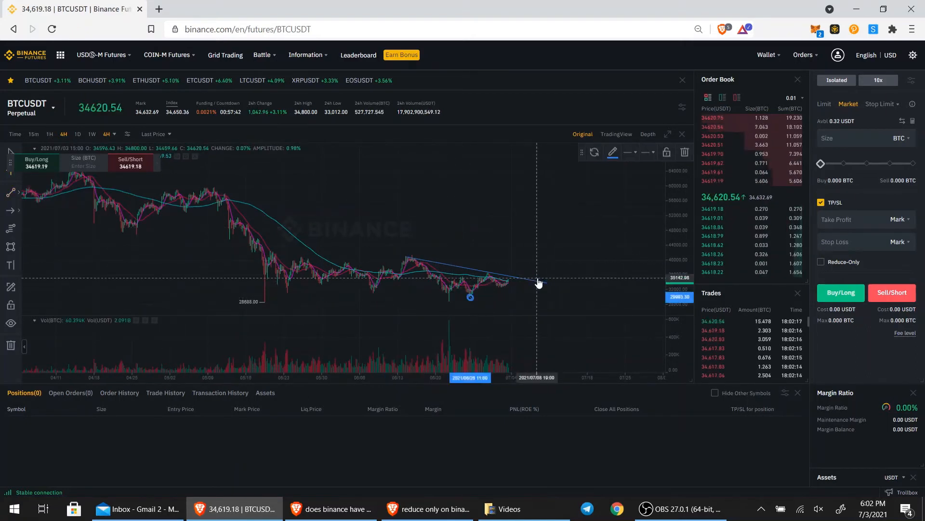
pyautogui.click(568, 271)
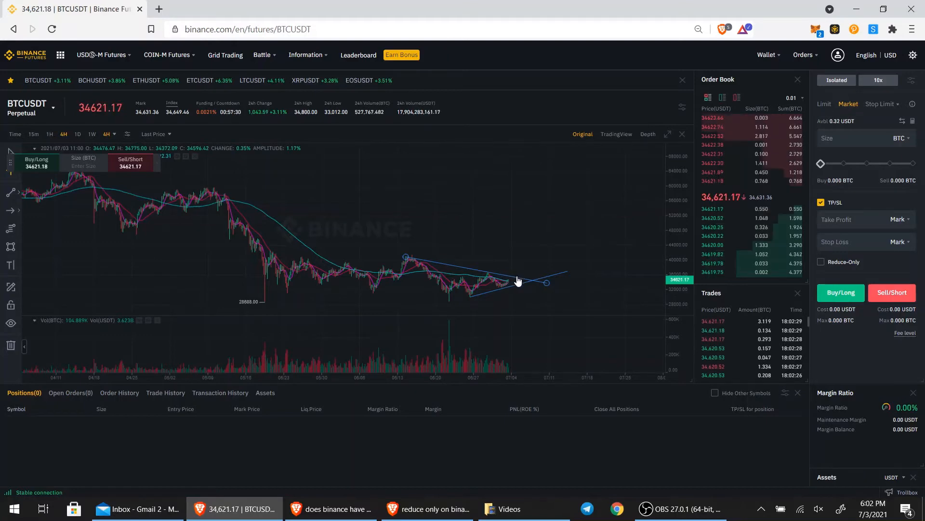
pyautogui.scroll(5, 530, 270)
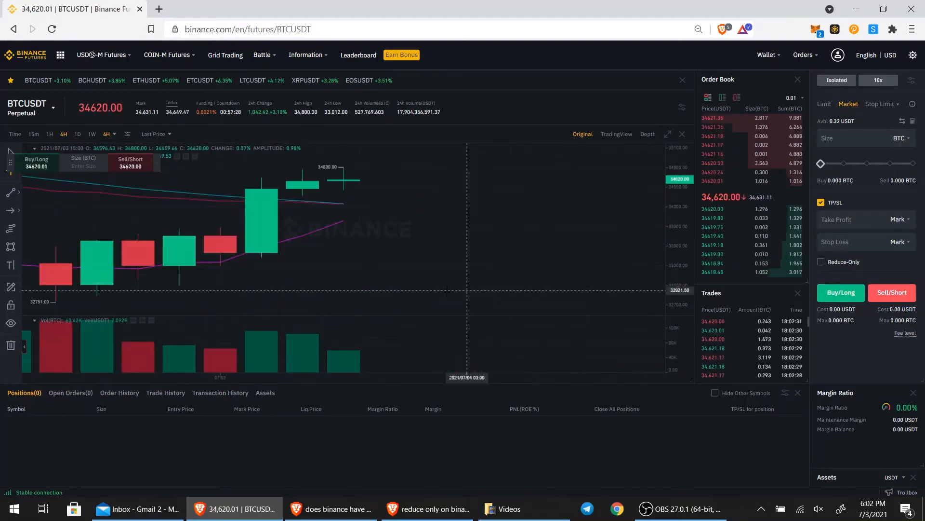
pyautogui.scroll(-6, 395, 280)
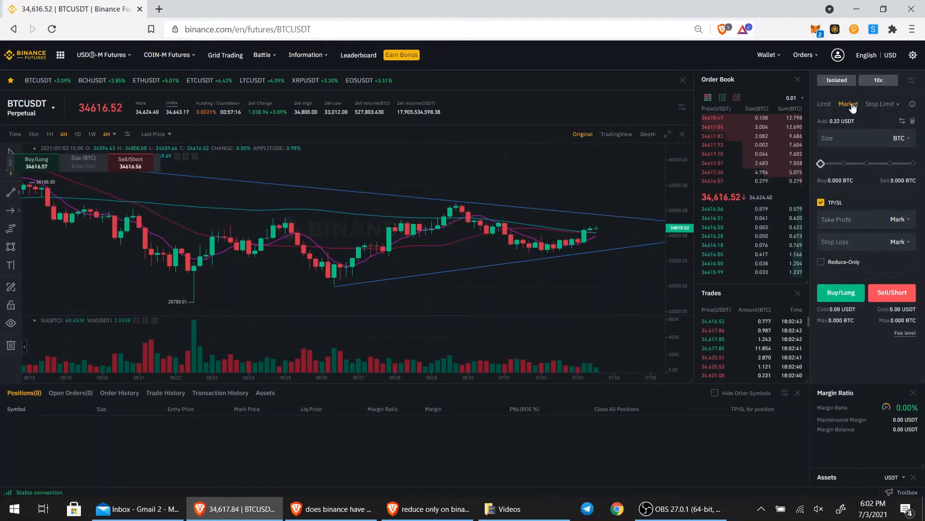
pyautogui.scroll(-5, 455, 286)
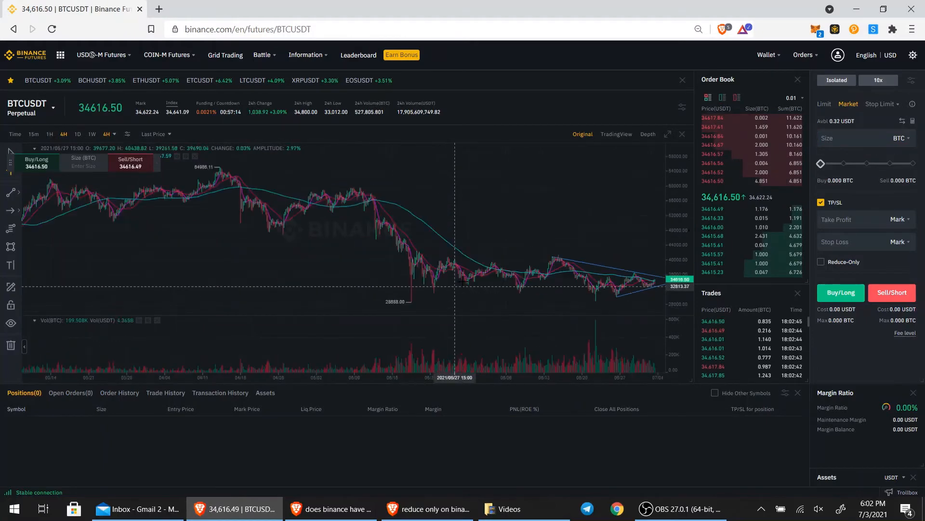
# Compare the Limit and Market order forms against the charted triangle, leaving the order type on Market.
pyautogui.click(826, 106)
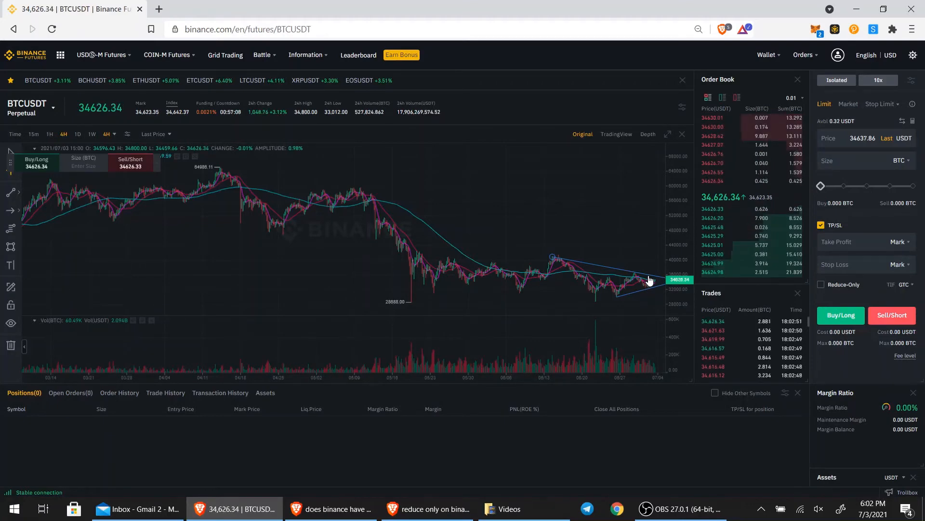
pyautogui.scroll(5, 649, 280)
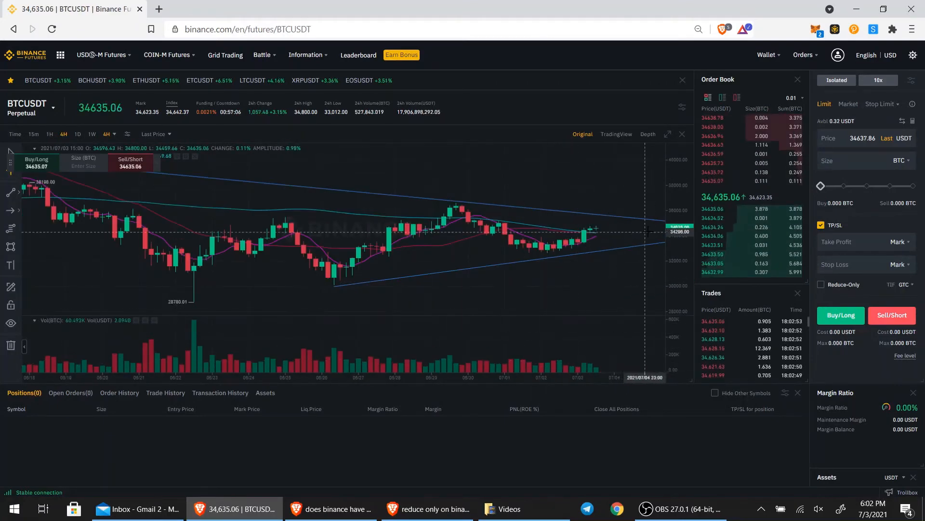
pyautogui.scroll(-5, 573, 221)
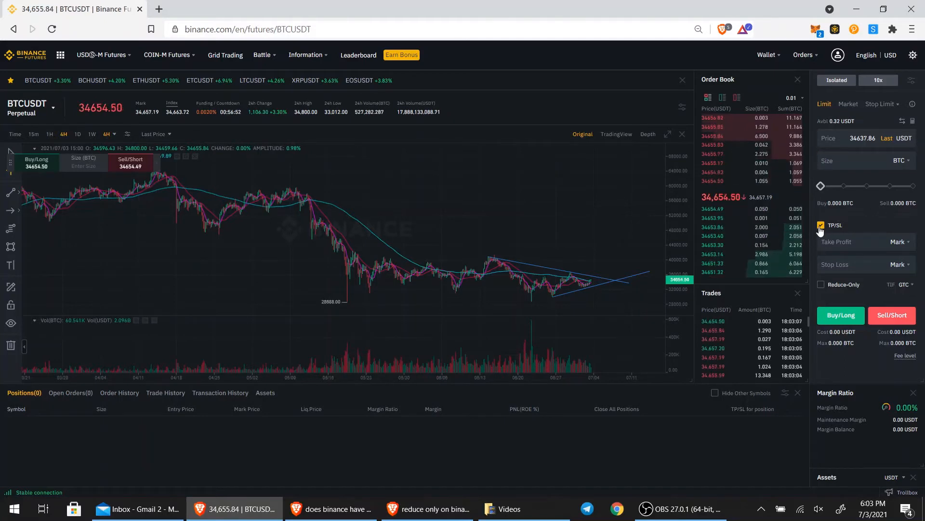
pyautogui.click(844, 105)
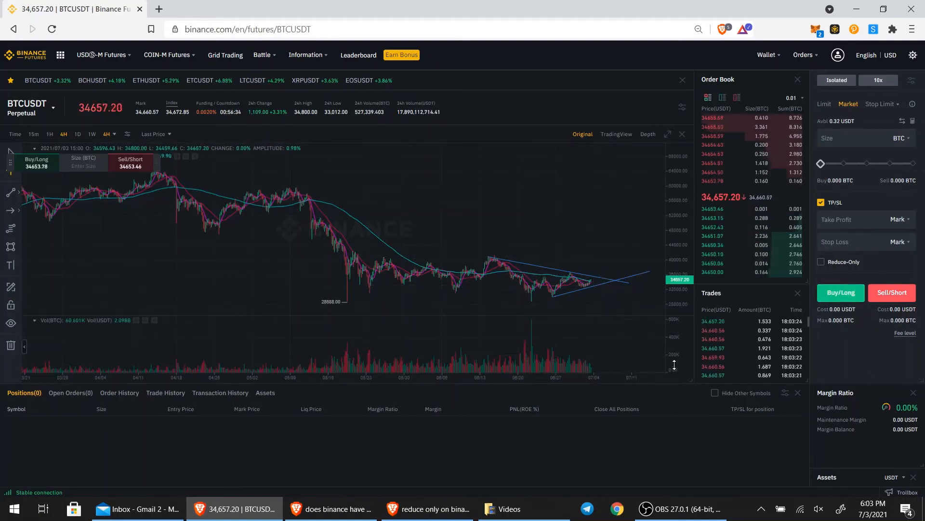
pyautogui.moveTo(569, 236); pyautogui.dragTo(486, 238)
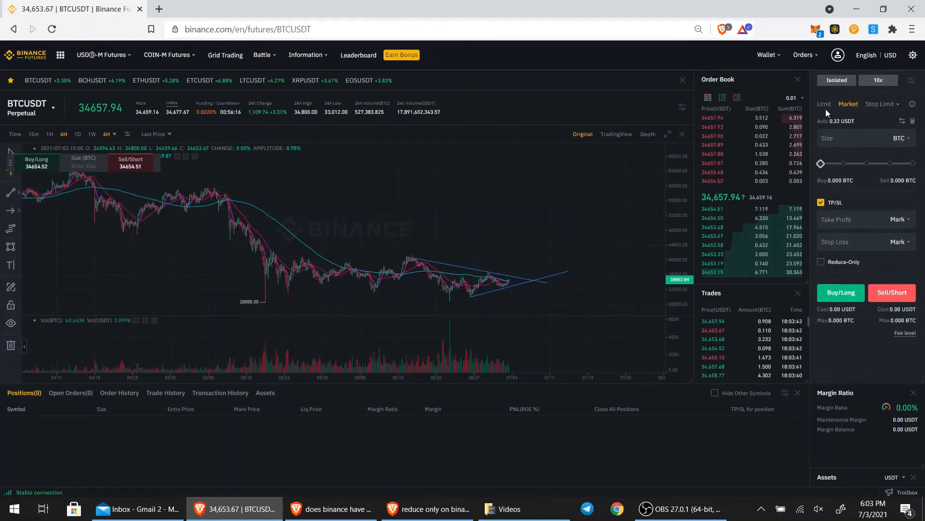
pyautogui.click(841, 140)
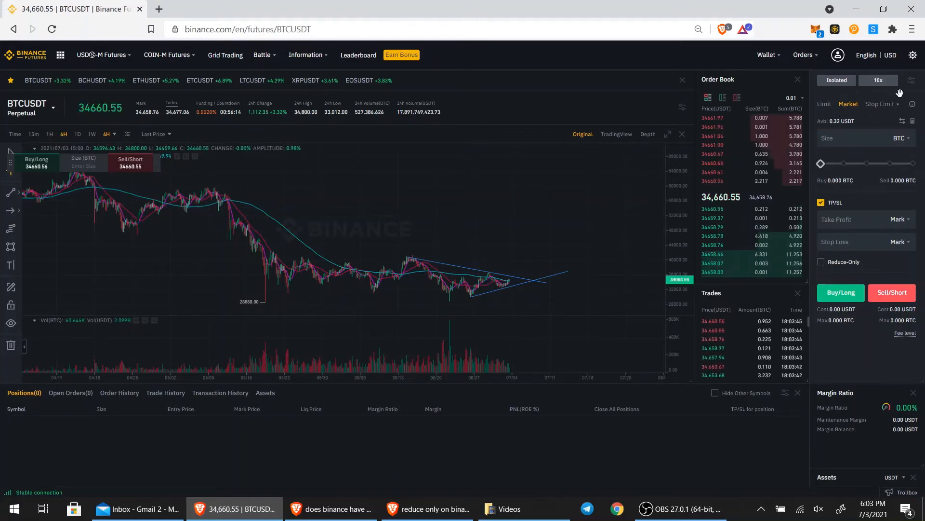
# Set the leverage for BTCUSDT to 40x.
pyautogui.click(882, 83)
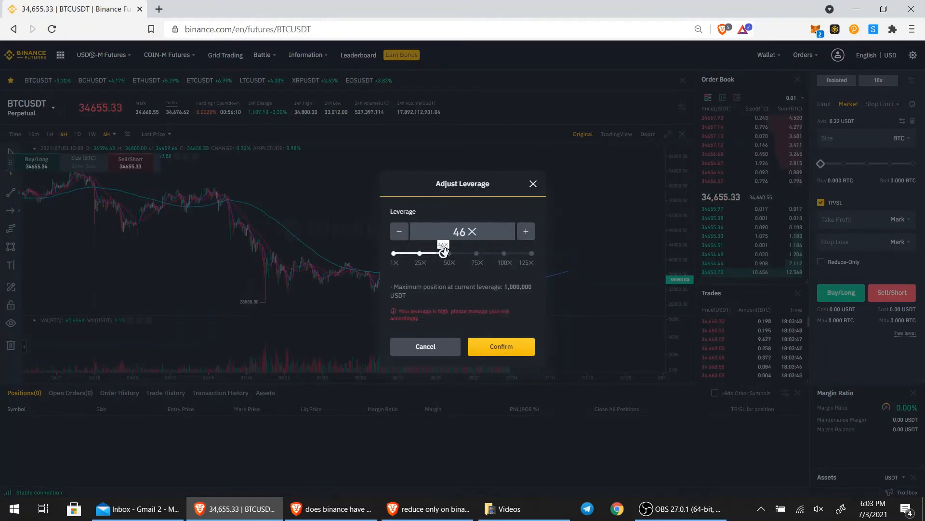
pyautogui.moveTo(444, 251); pyautogui.dragTo(450, 251)
pyautogui.click(399, 233)
pyautogui.click(398, 233)
pyautogui.click(398, 234)
pyautogui.click(398, 235)
pyautogui.click(398, 234)
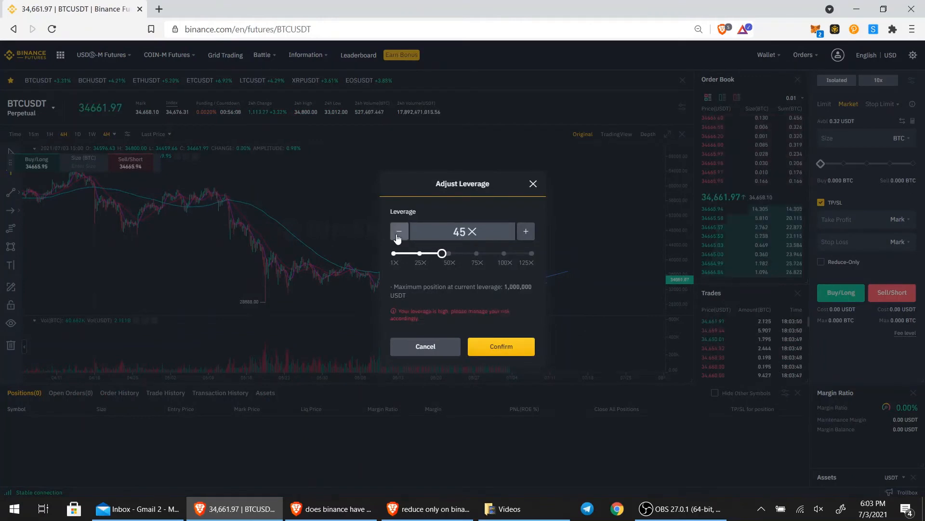
pyautogui.click(398, 237)
pyautogui.click(398, 236)
pyautogui.click(399, 236)
pyautogui.click(401, 237)
pyautogui.click(403, 237)
pyautogui.click(529, 353)
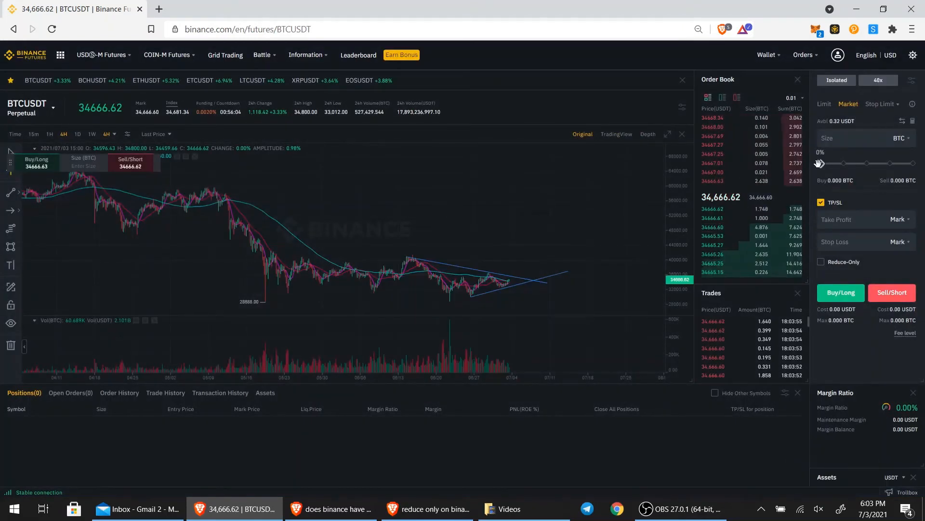
# Set the market order size to 100% of the available balance.
pyautogui.moveTo(821, 163); pyautogui.dragTo(829, 165)
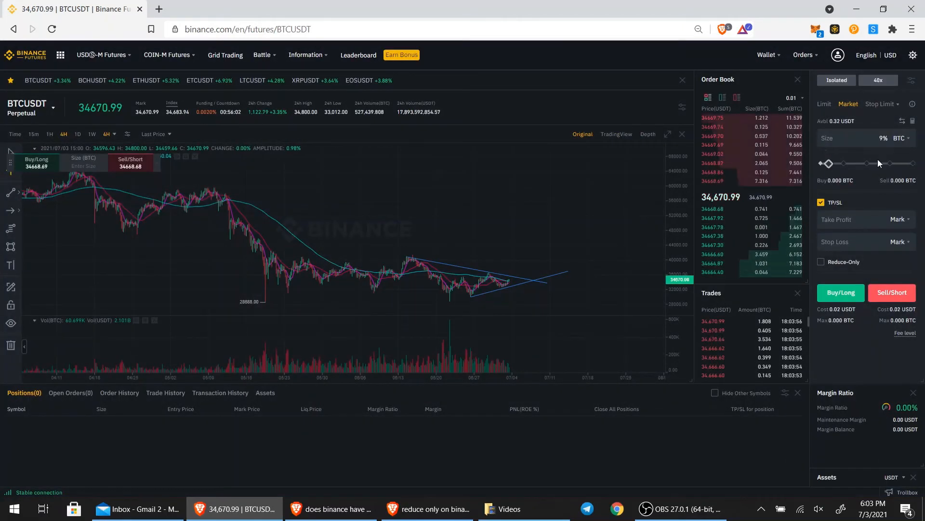
pyautogui.moveTo(915, 163); pyautogui.dragTo(915, 163)
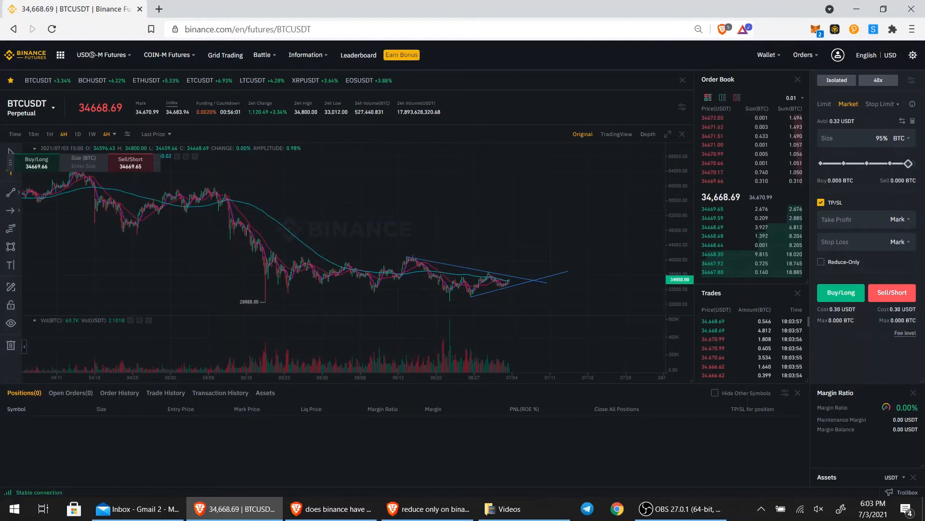
pyautogui.click(904, 163)
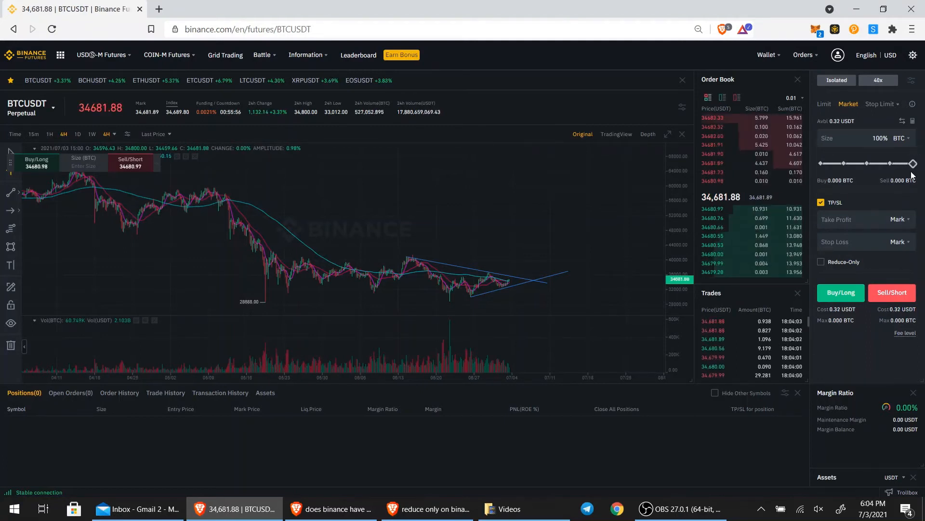
pyautogui.click(914, 163)
# Set the order's stop loss to 34450 and try to place it as a Buy/Long market order.
pyautogui.scroll(-1, 823, 190)
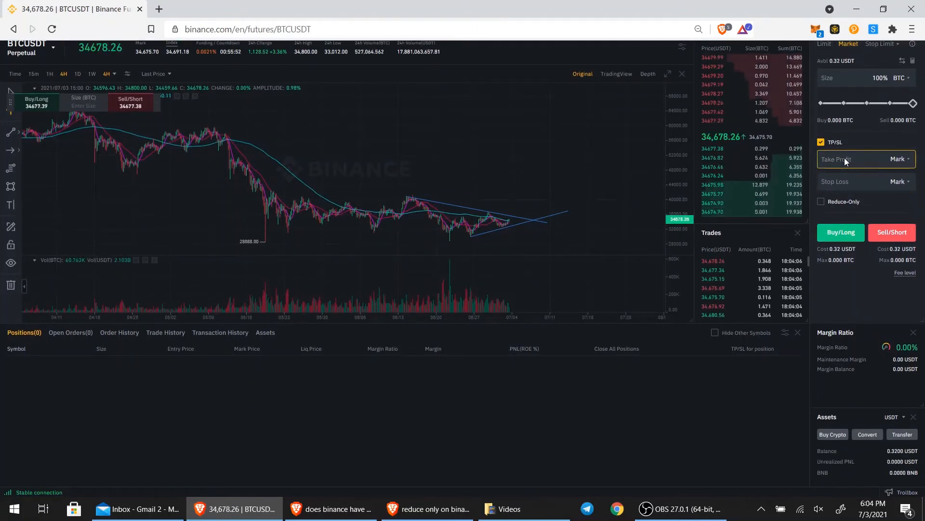
pyautogui.scroll(1, 843, 161)
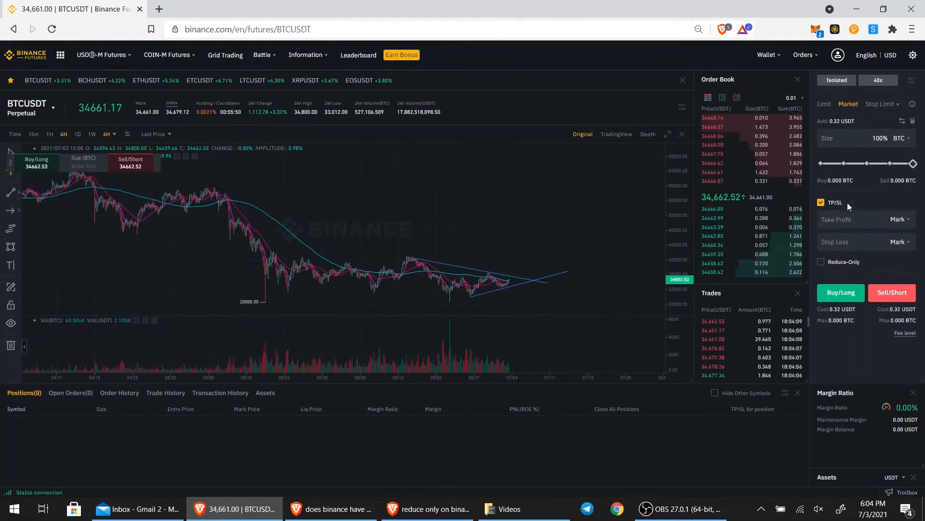
pyautogui.click(843, 241)
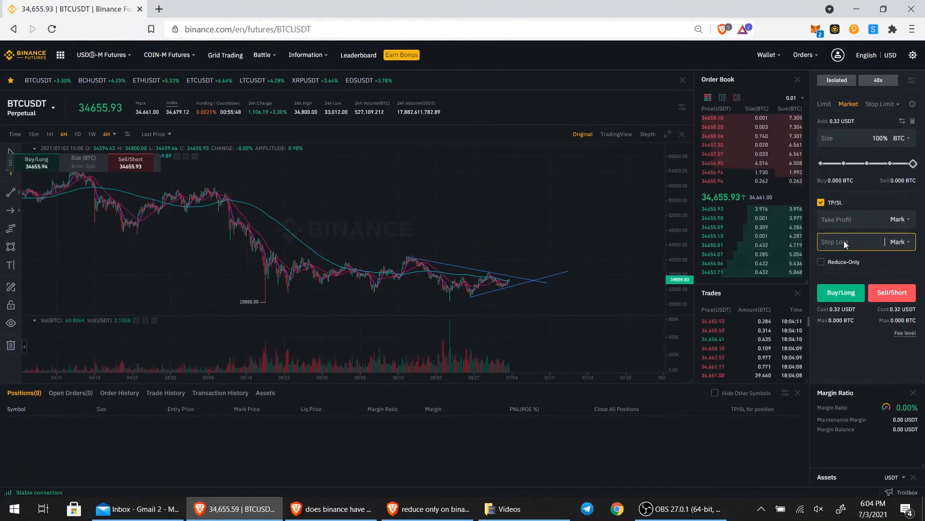
pyautogui.write('34')
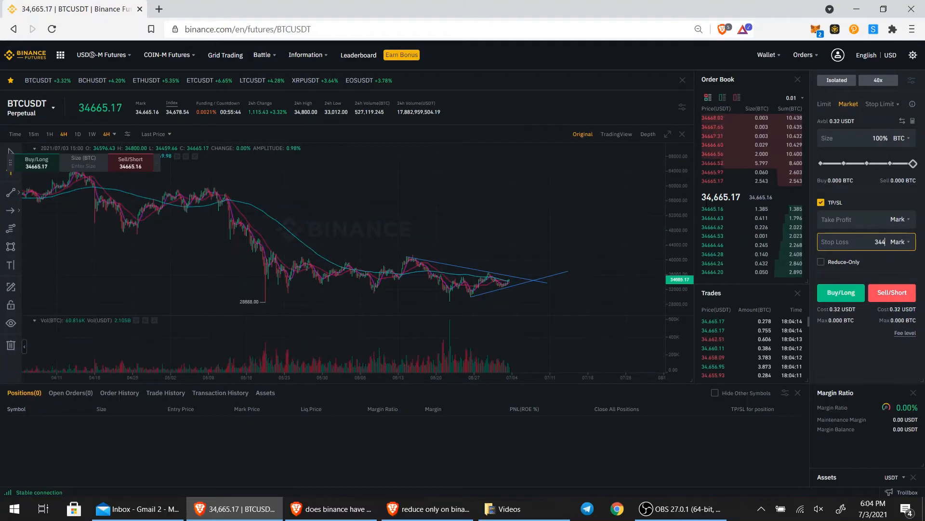
pyautogui.write('4')
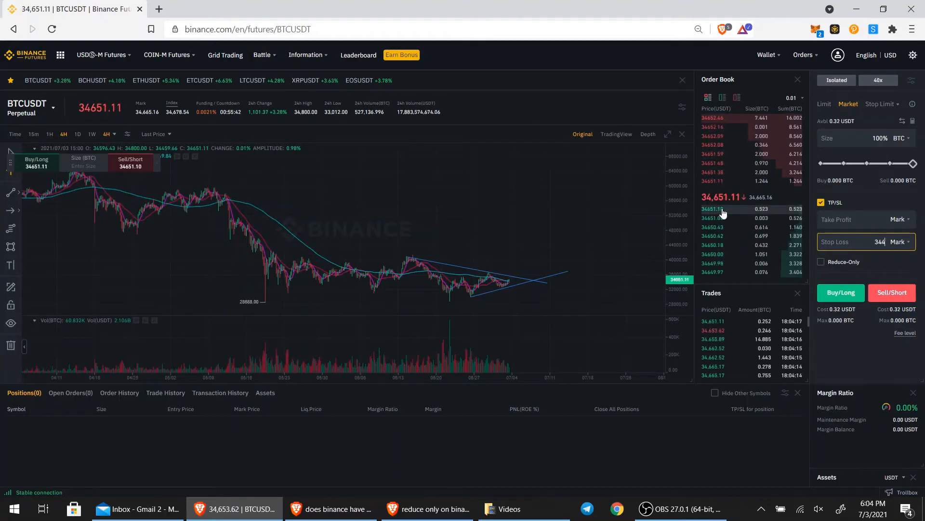
pyautogui.write('50')
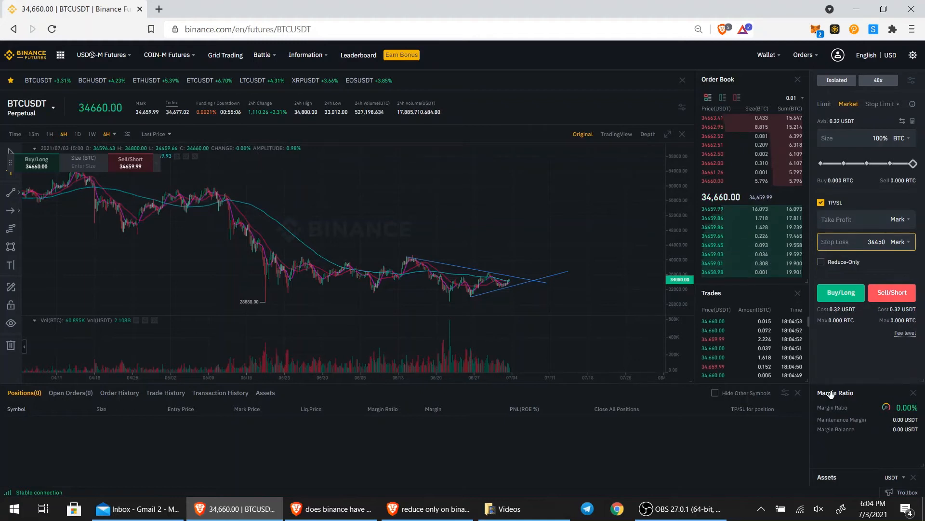
pyautogui.moveTo(906, 337)
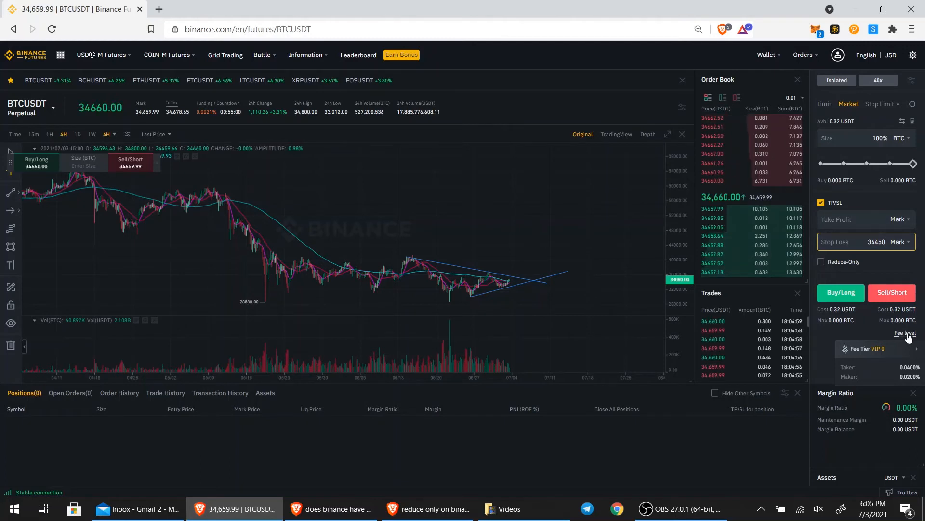
pyautogui.click(841, 293)
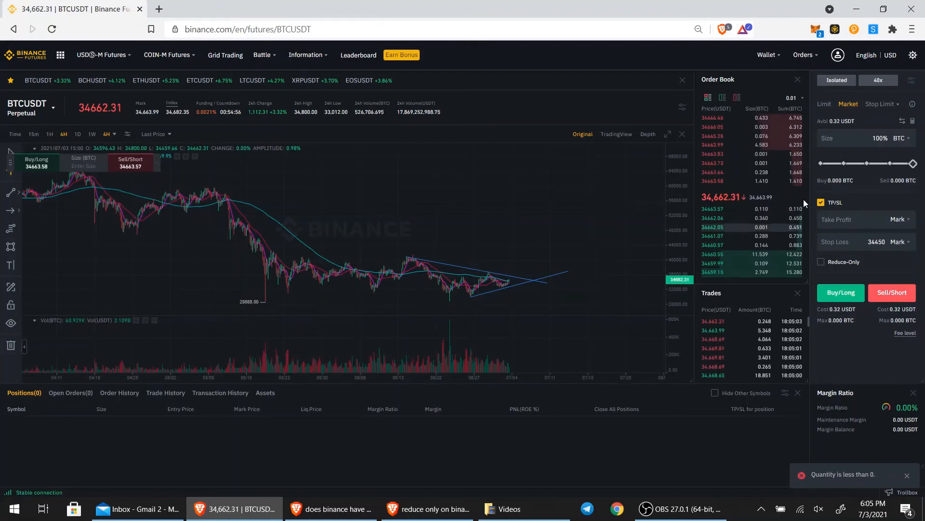
# Raise the leverage to 80x and try again to place the Buy/Long order at 100% size.
pyautogui.click(878, 80)
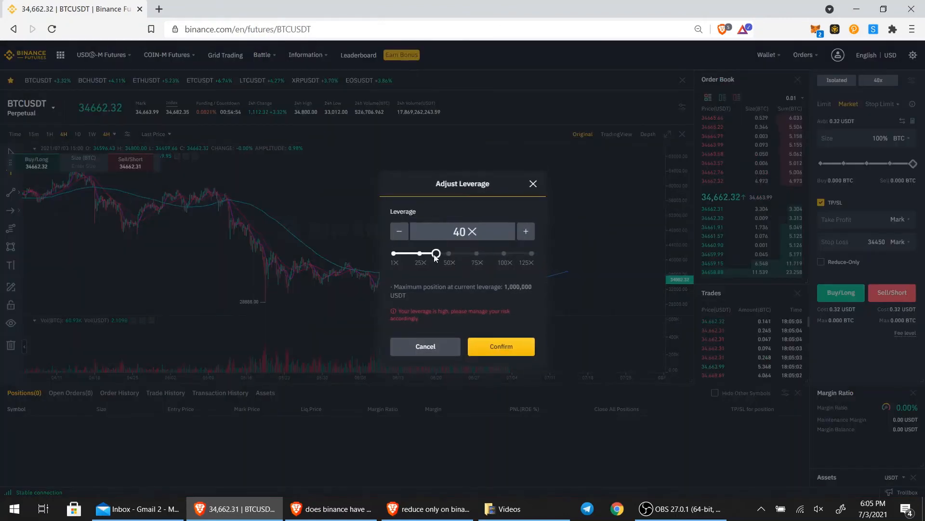
pyautogui.moveTo(439, 254); pyautogui.dragTo(478, 254)
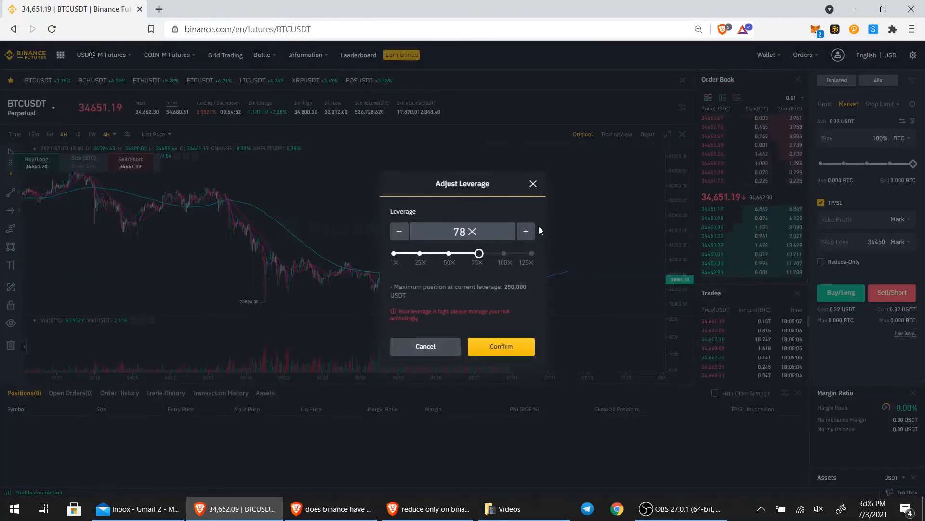
pyautogui.click(501, 346)
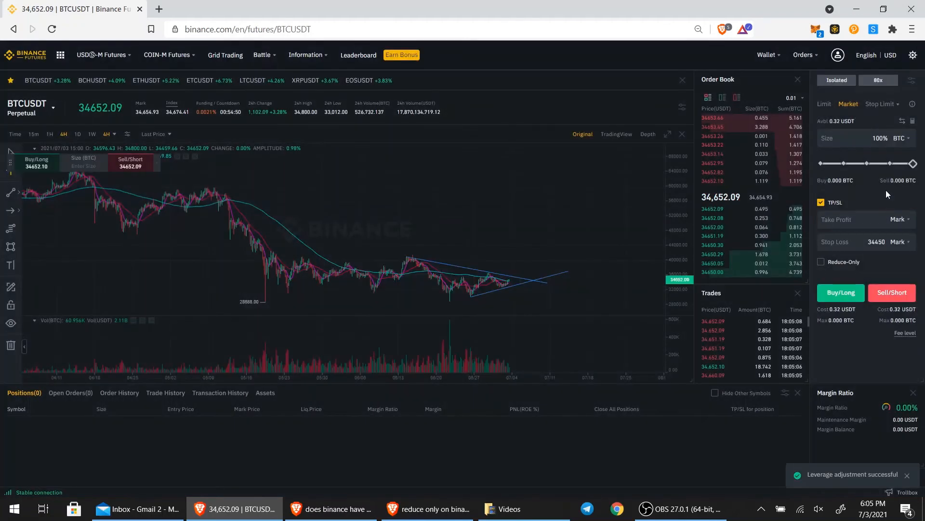
pyautogui.moveTo(909, 160)
pyautogui.mouseDown()
pyautogui.moveTo(877, 163)
pyautogui.moveTo(910, 163)
pyautogui.mouseUp()
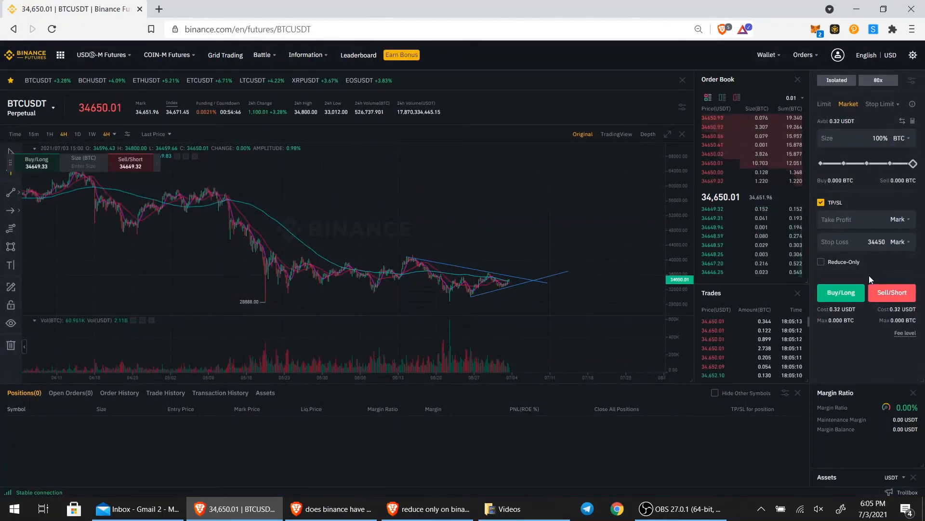
pyautogui.click(847, 295)
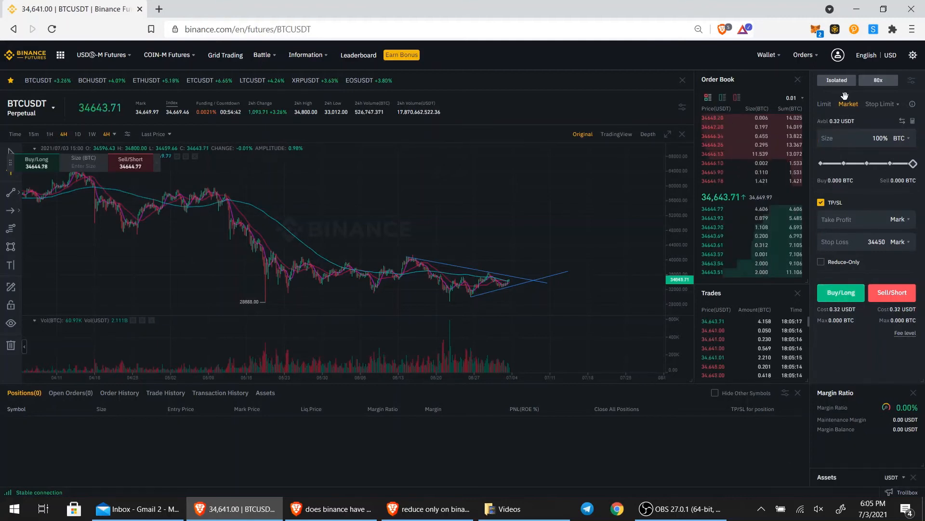
# Raise the leverage to the maximum of 125x.
pyautogui.scroll(-3, 825, 256)
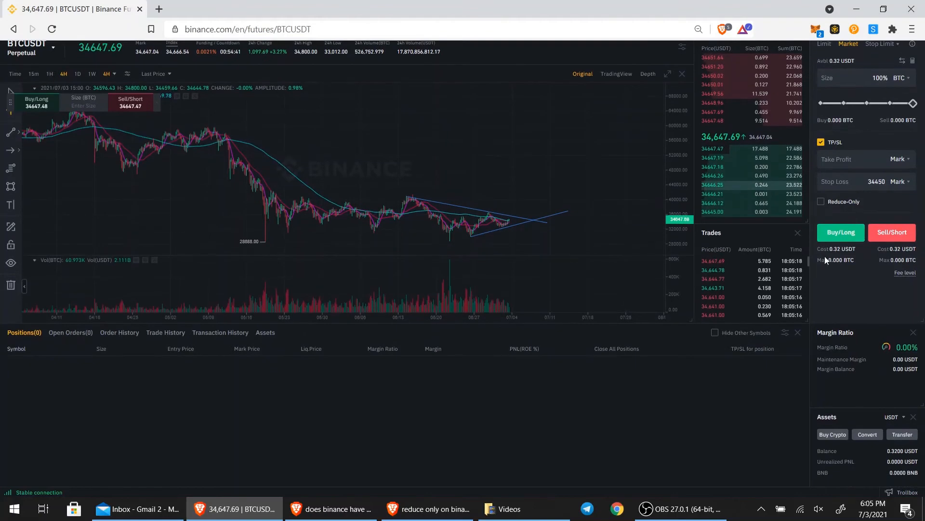
pyautogui.scroll(3, 852, 219)
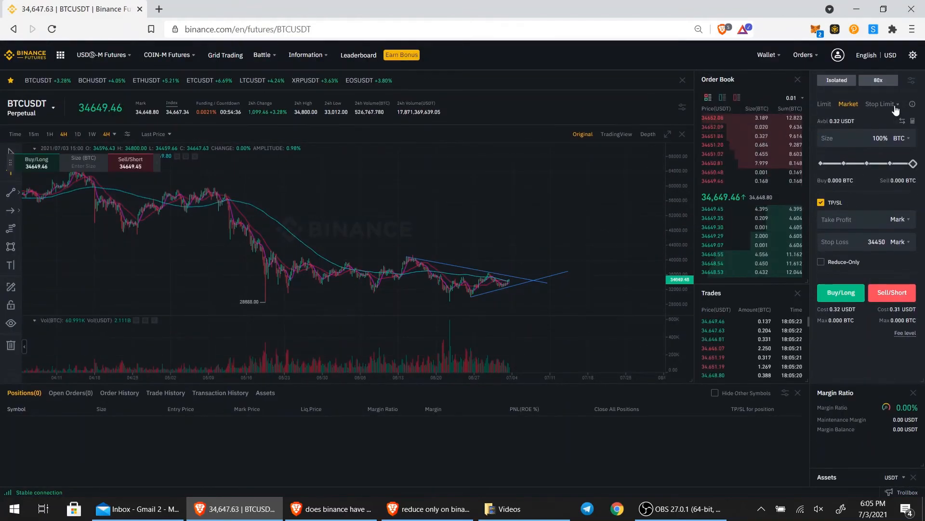
pyautogui.click(888, 83)
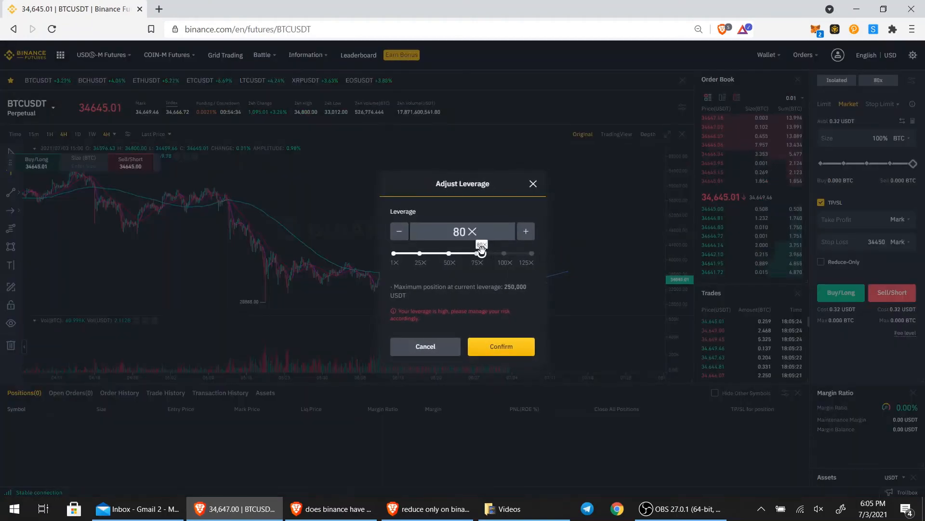
pyautogui.moveTo(482, 251); pyautogui.dragTo(547, 246)
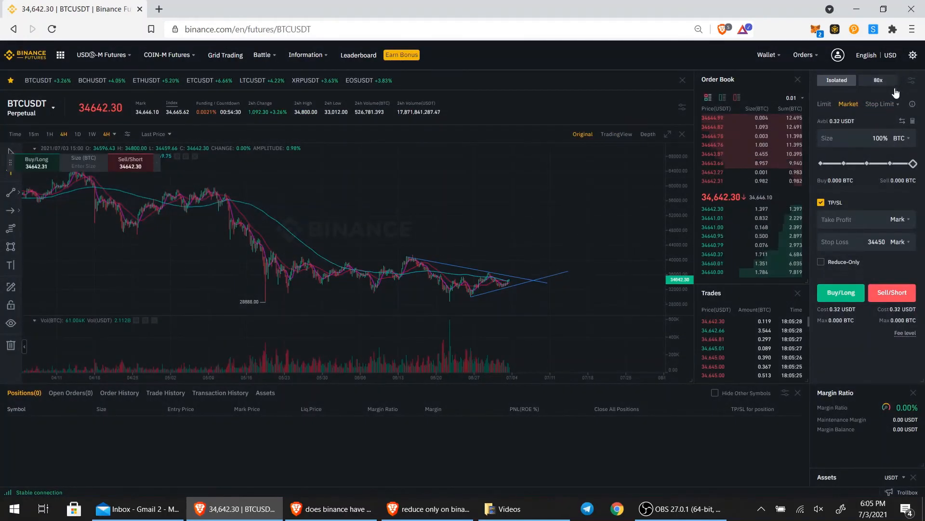
pyautogui.click(880, 81)
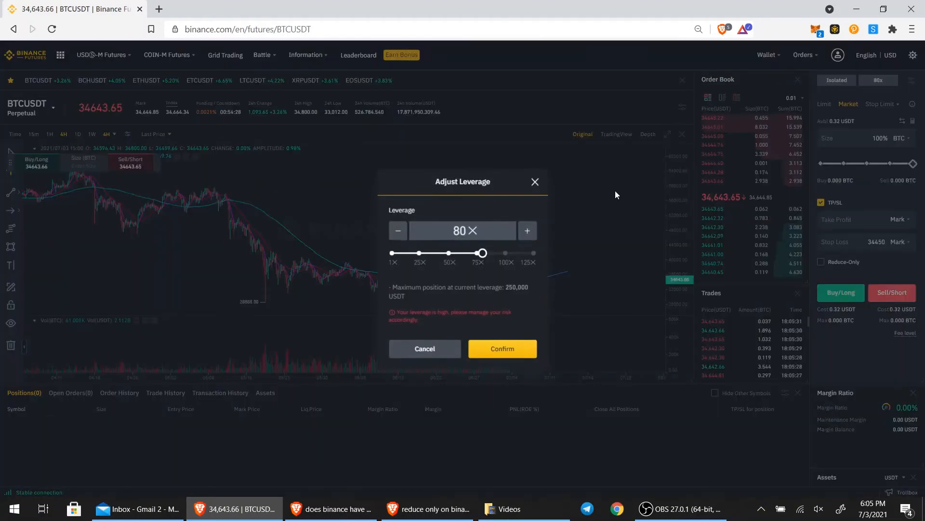
pyautogui.moveTo(486, 251); pyautogui.dragTo(539, 248)
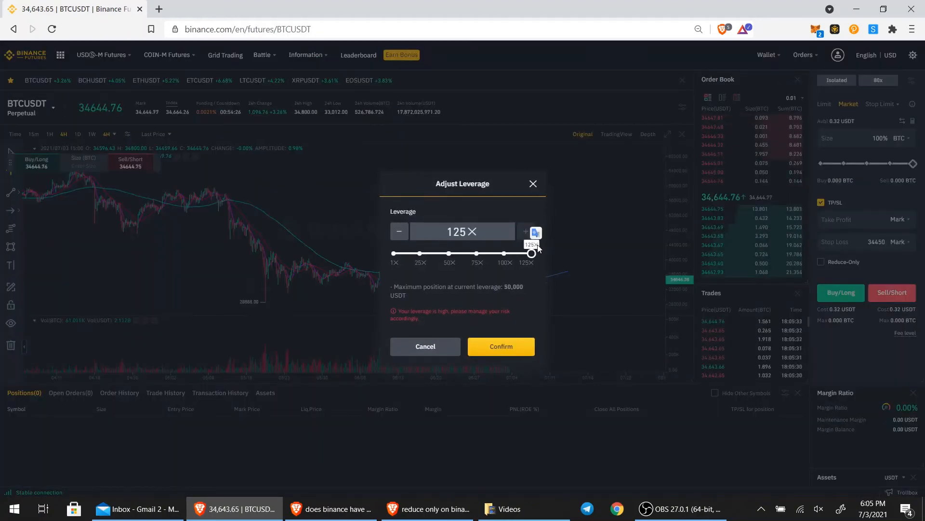
pyautogui.click(520, 340)
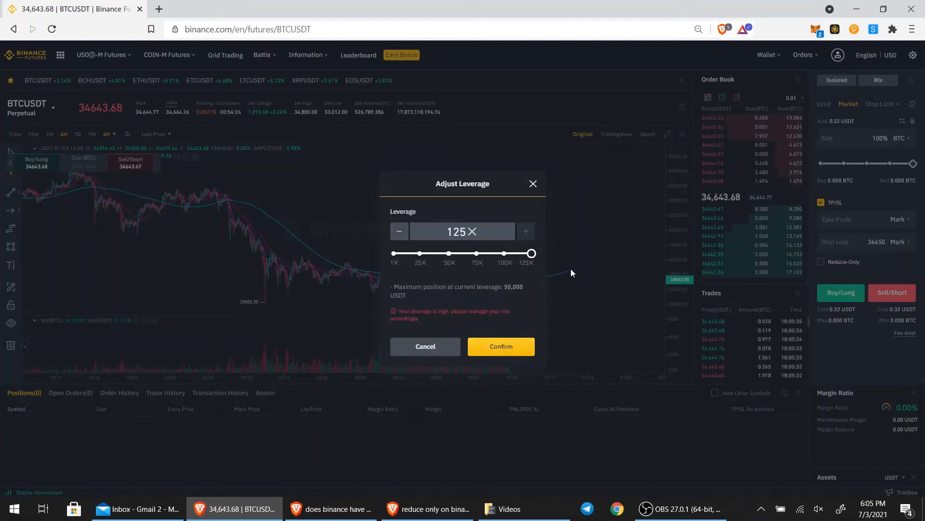
# Open the BTCUSDT market long at 100% size, and review it in the order history and open positions.
pyautogui.moveTo(914, 163)
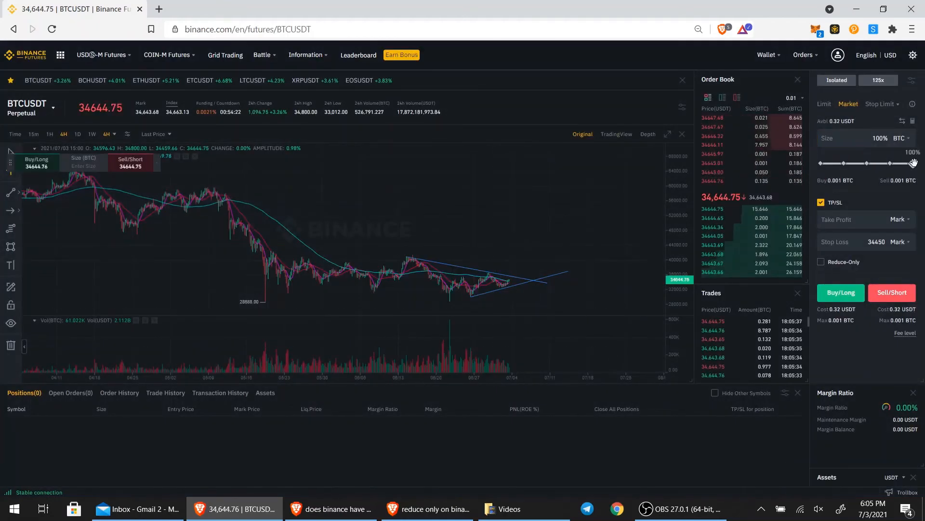
pyautogui.moveTo(885, 164); pyautogui.dragTo(913, 163)
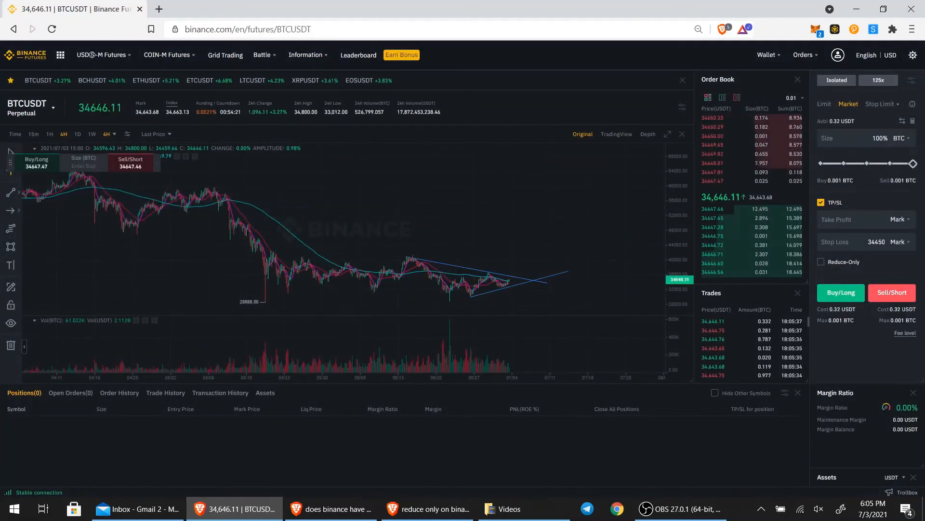
pyautogui.click(841, 295)
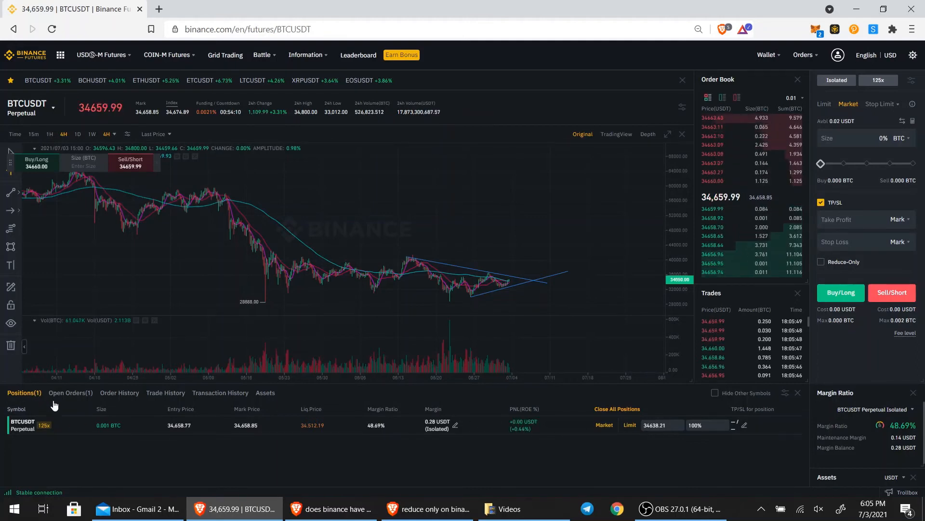
pyautogui.click(118, 393)
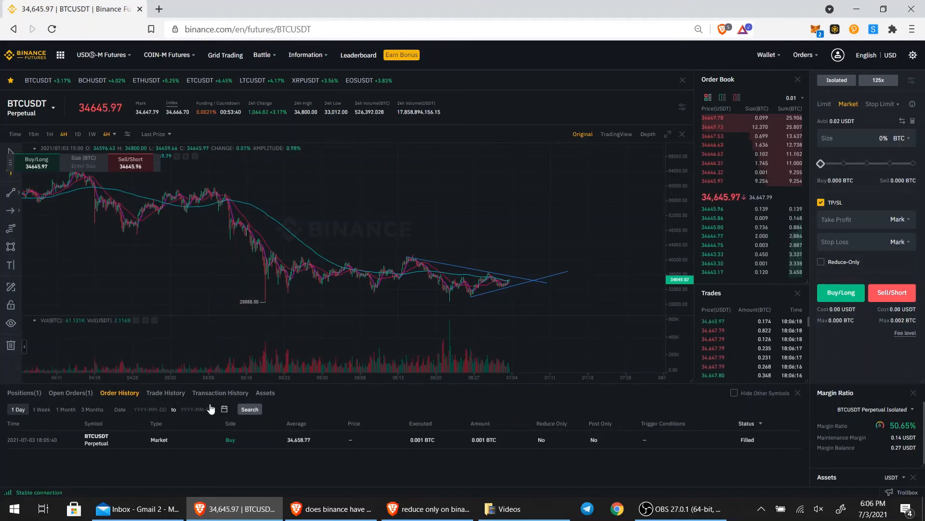
pyautogui.click(25, 393)
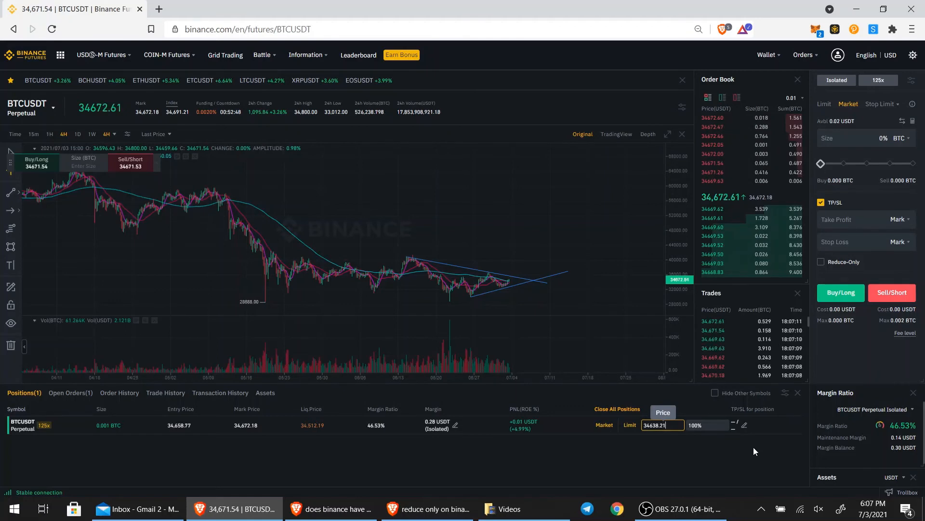
# Set the limit closing price of the open BTCUSDT position to 34620.
pyautogui.press('BackSpace')
pyautogui.press('BackSpace')
pyautogui.press('BackSpace')
pyautogui.press('BackSpace')
pyautogui.press('BackSpace')
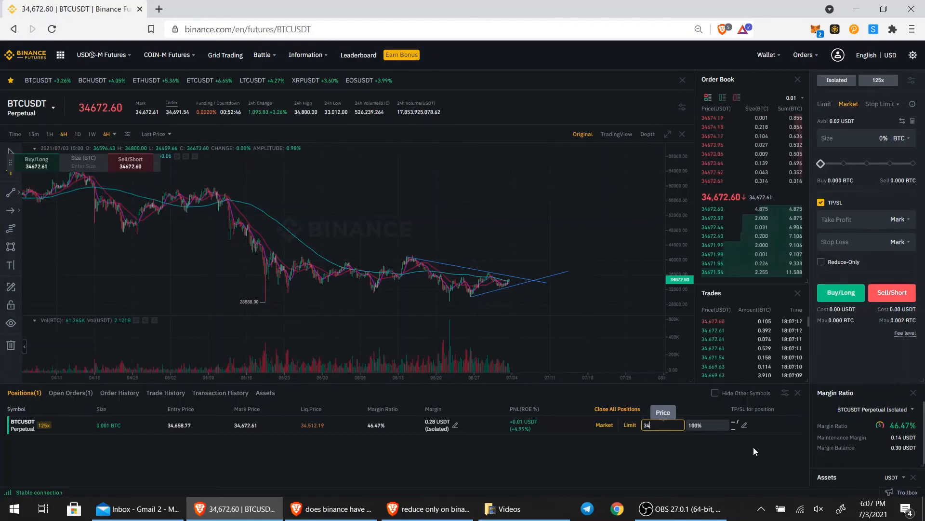
pyautogui.write('7')
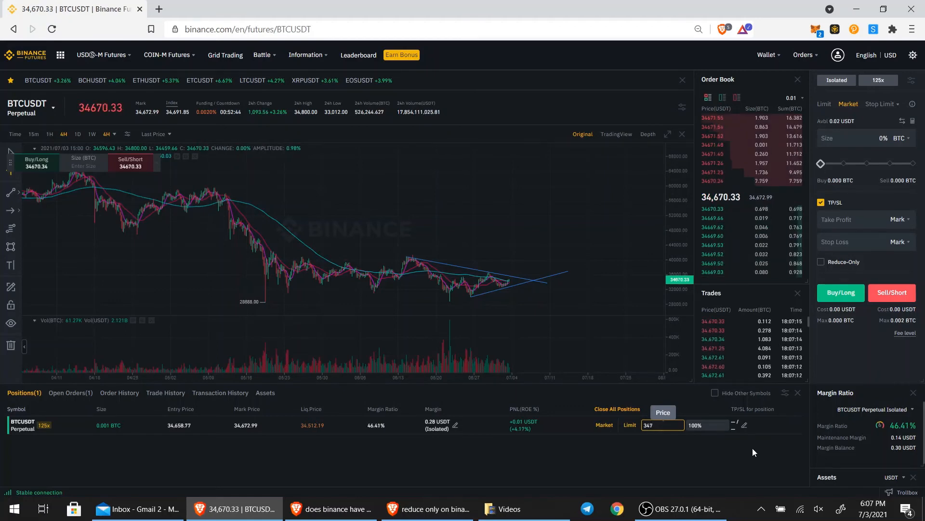
pyautogui.press('BackSpace')
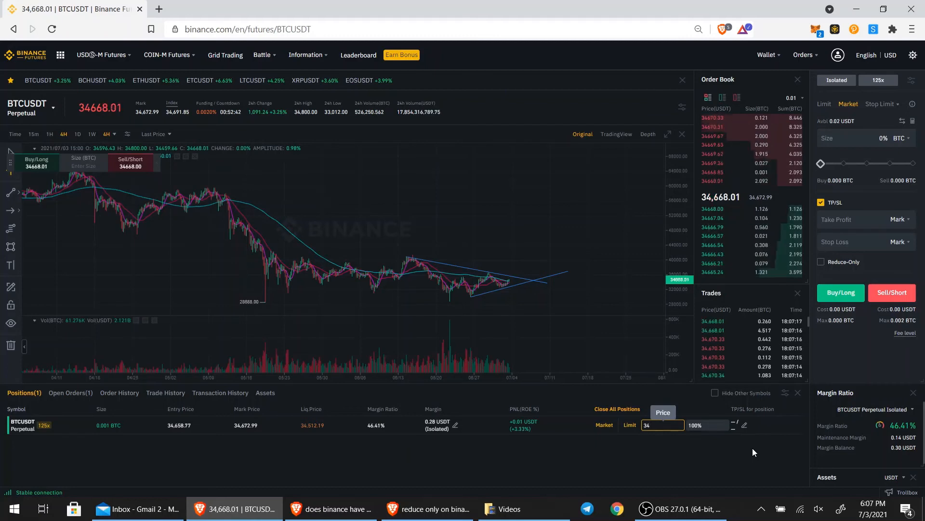
pyautogui.write('620')
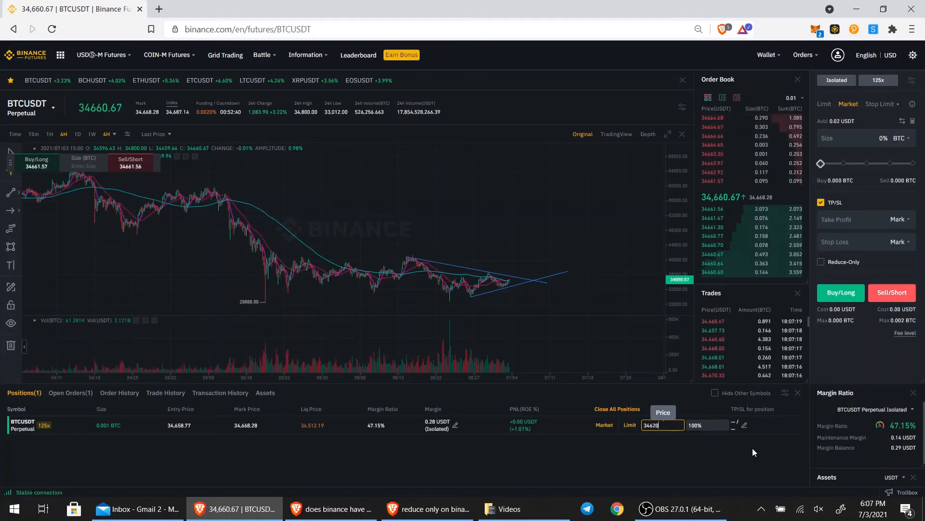
# Close the open BTCUSDT position at market price.
pyautogui.click(704, 455)
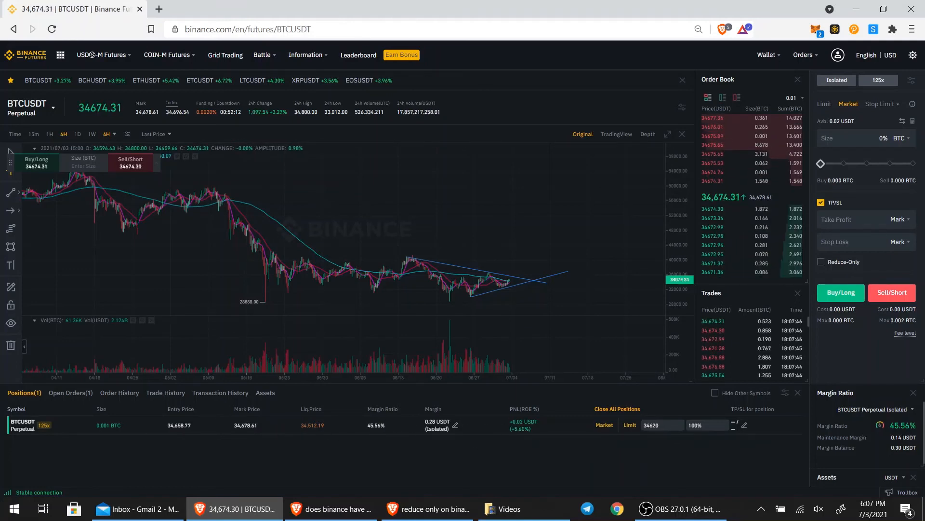
pyautogui.click(604, 425)
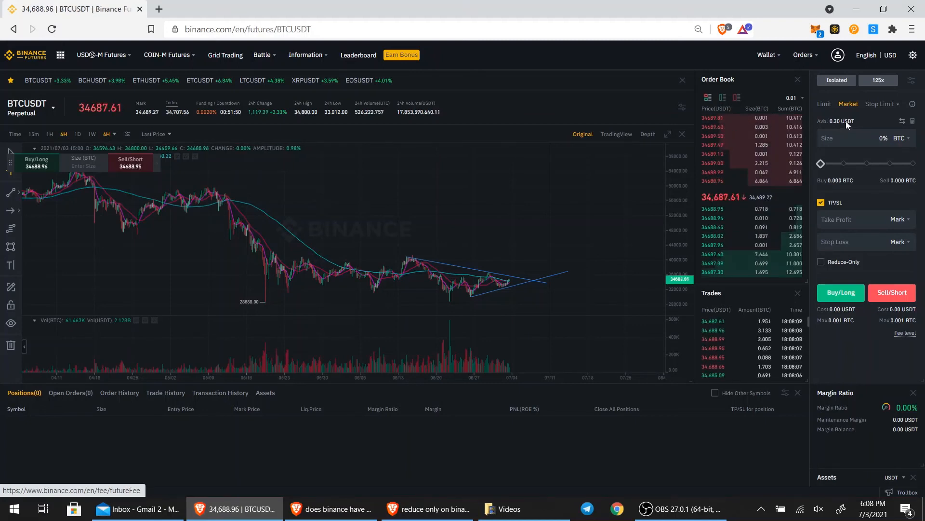
pyautogui.click(869, 143)
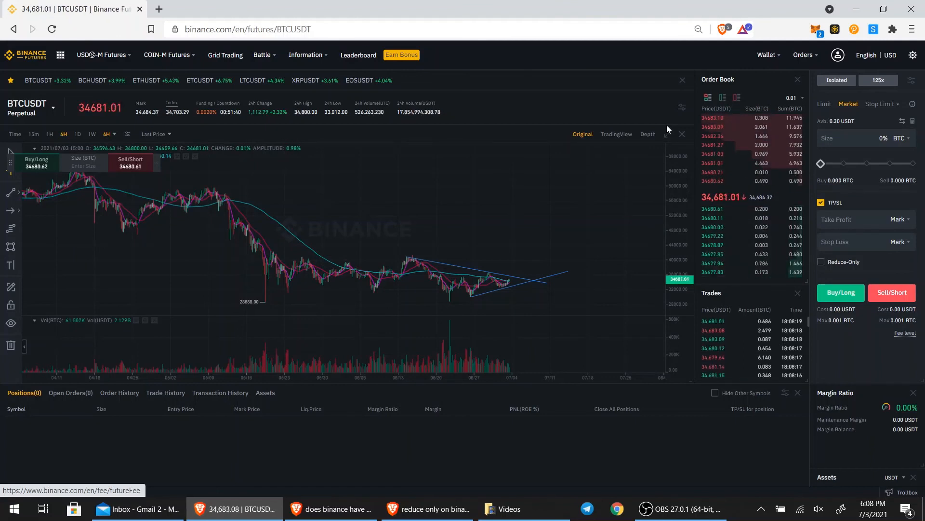
# Browse the USDⓈ-M contract list, and switch to the COIN-M BTCUSD Perpetual market to view its chart.
pyautogui.moveTo(46, 109)
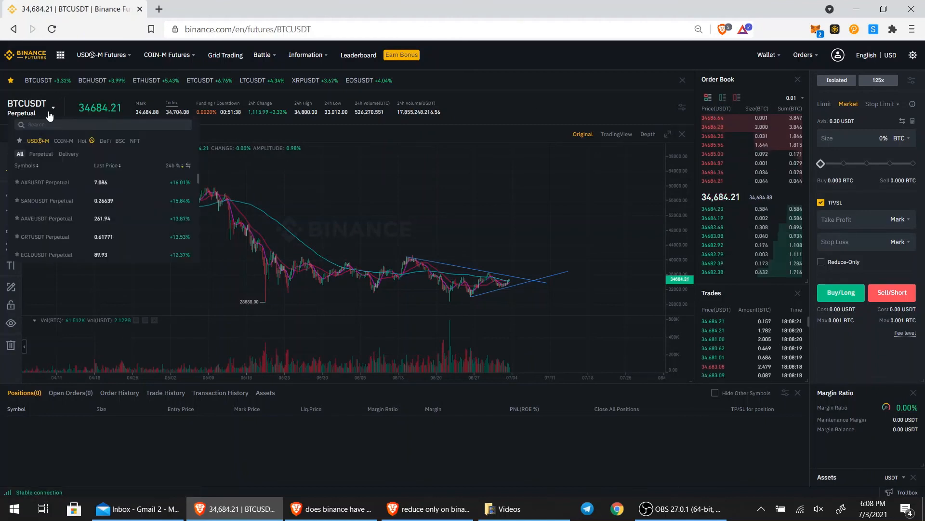
pyautogui.scroll(-5, 52, 197)
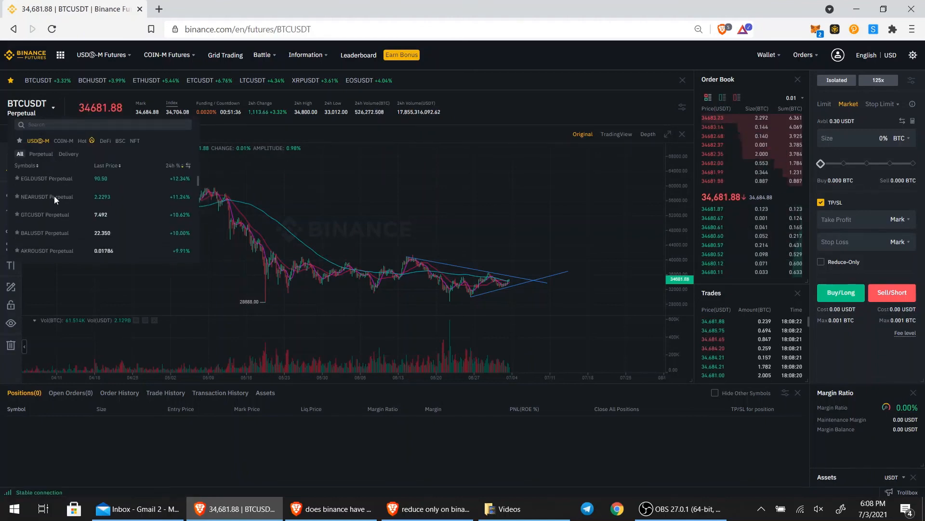
pyautogui.scroll(-5, 58, 196)
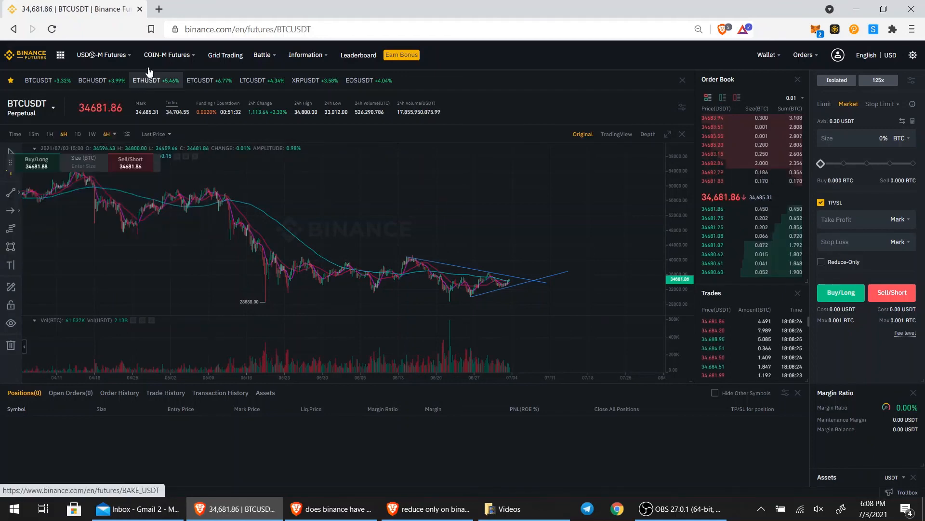
pyautogui.moveTo(168, 55)
pyautogui.click(173, 79)
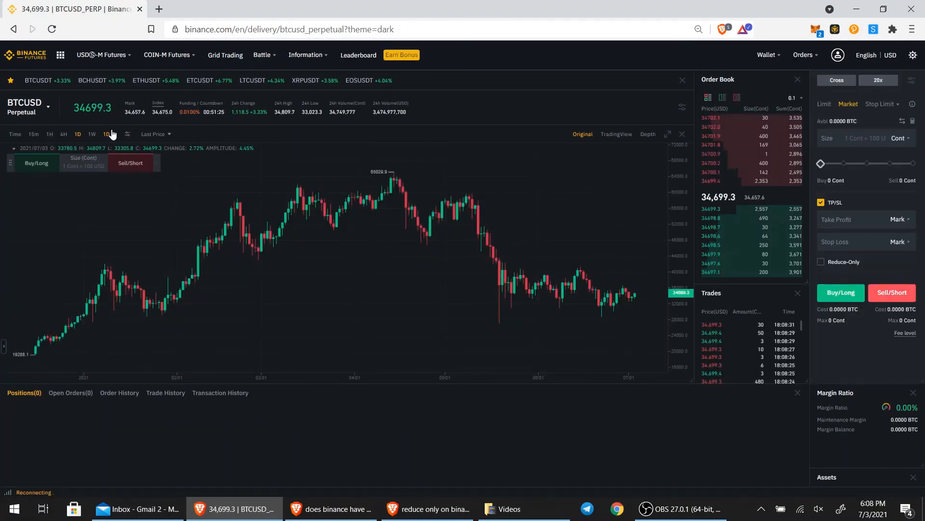
pyautogui.moveTo(111, 134)
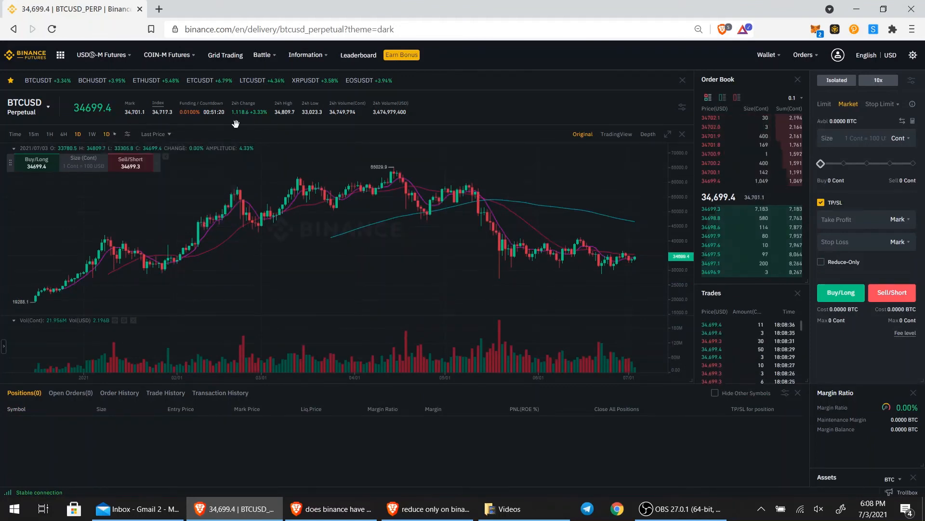
pyautogui.scroll(5, 457, 238)
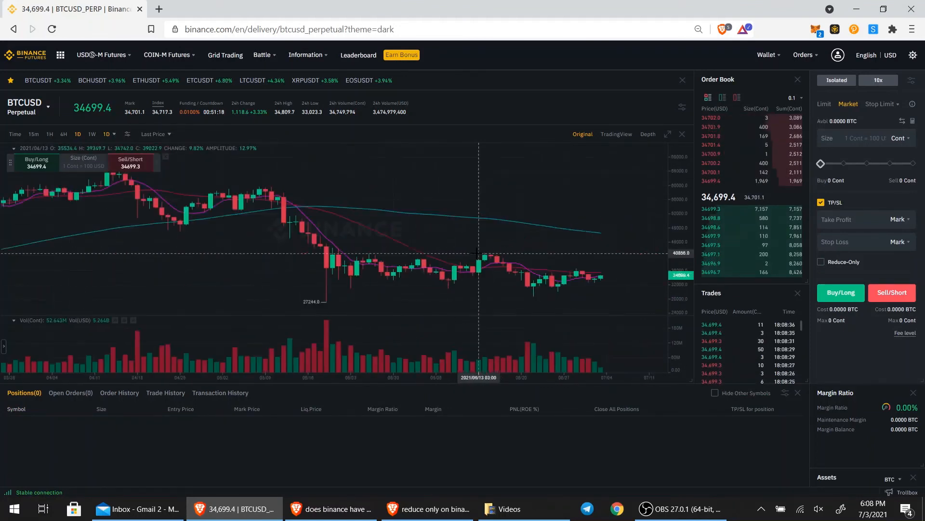
pyautogui.moveTo(171, 58)
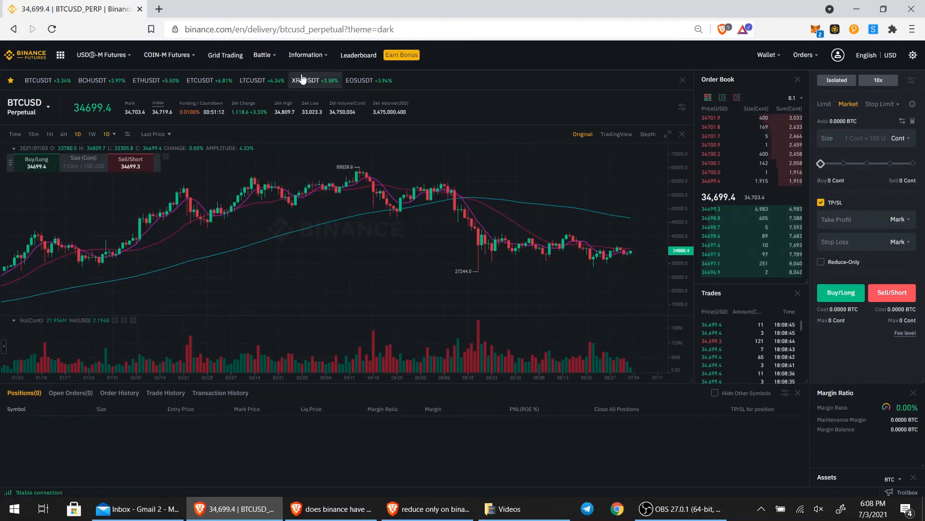
# Search the COIN-M contracts for "dot" and open the DOTUSD Perpetual market.
pyautogui.moveTo(17, 100)
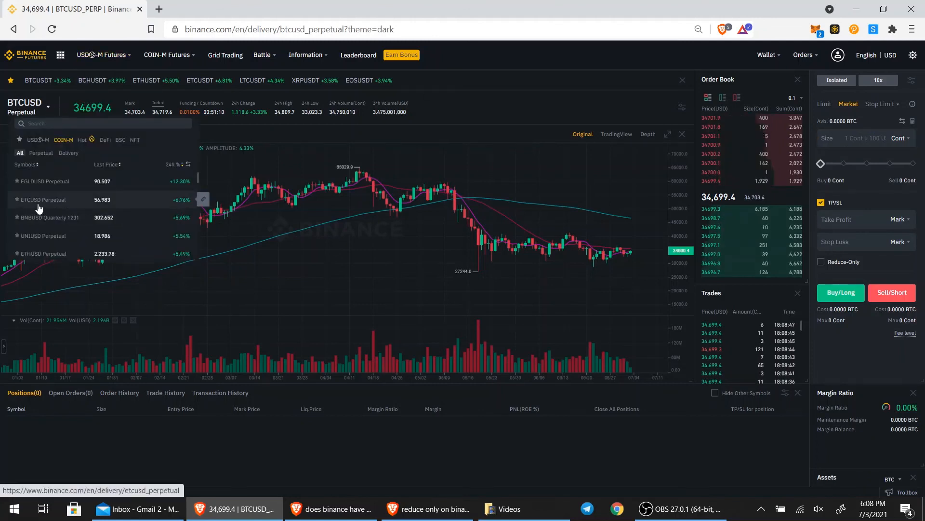
pyautogui.scroll(-1, 39, 207)
pyautogui.click(50, 122)
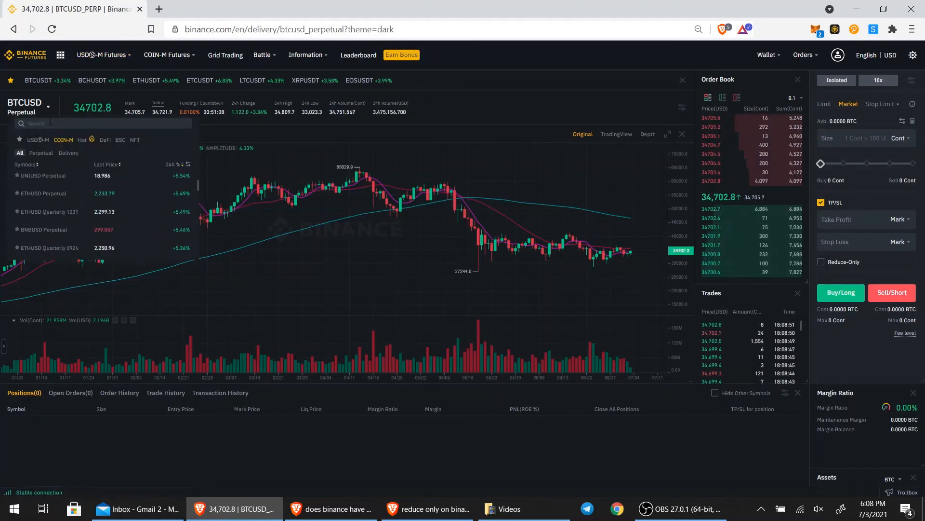
pyautogui.write('dot')
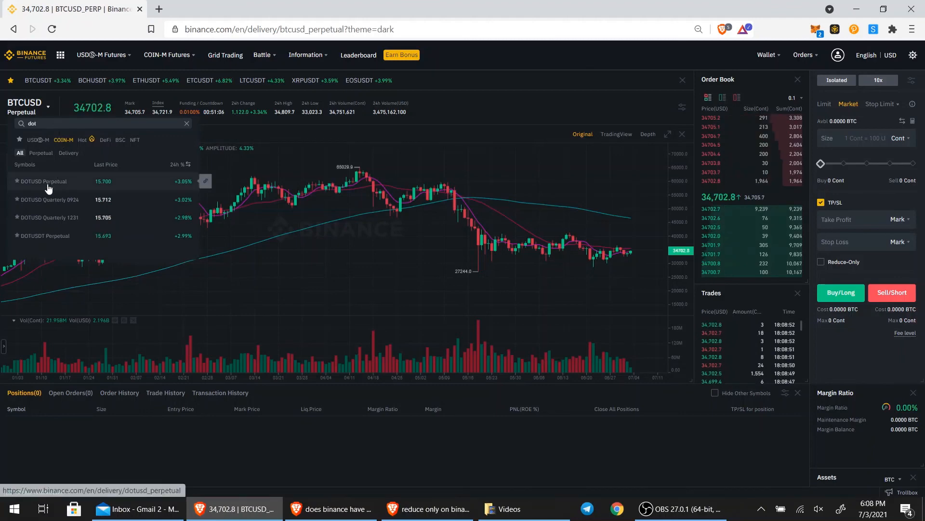
pyautogui.click(125, 185)
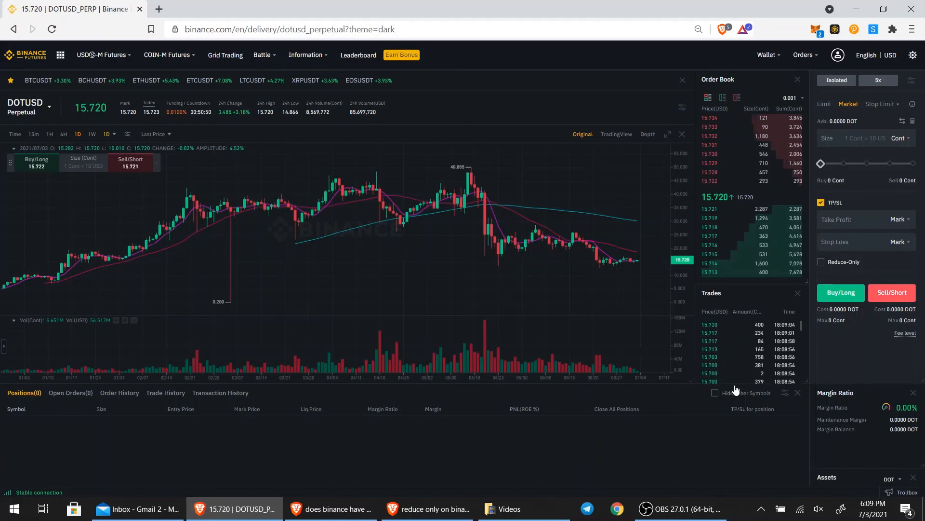
pyautogui.moveTo(104, 55)
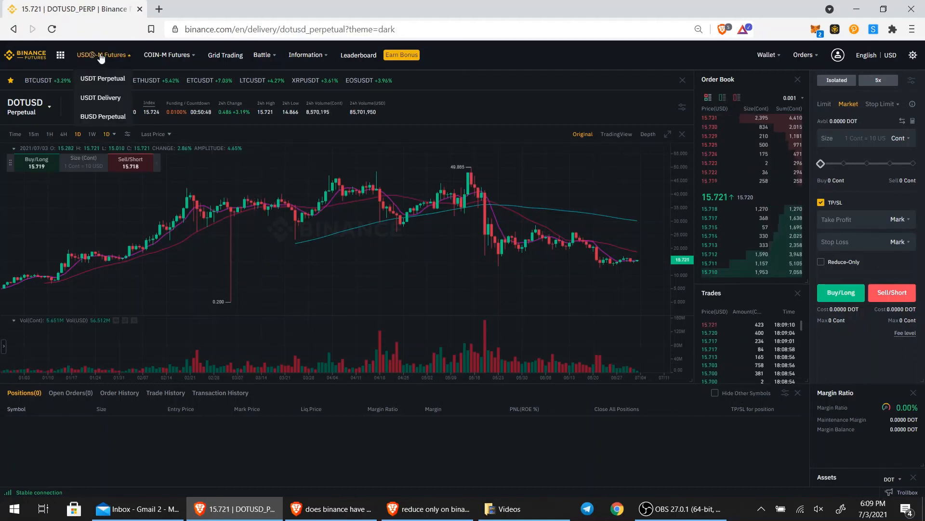
pyautogui.moveTo(804, 71)
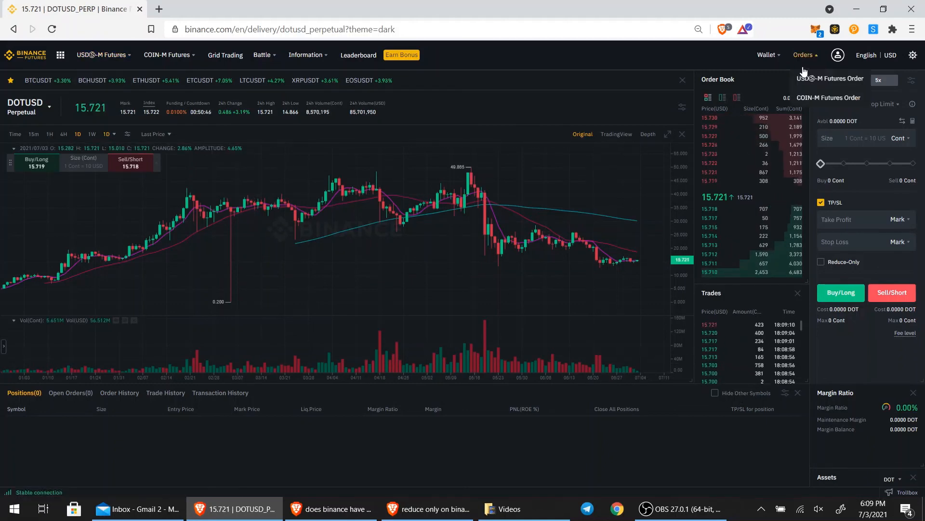